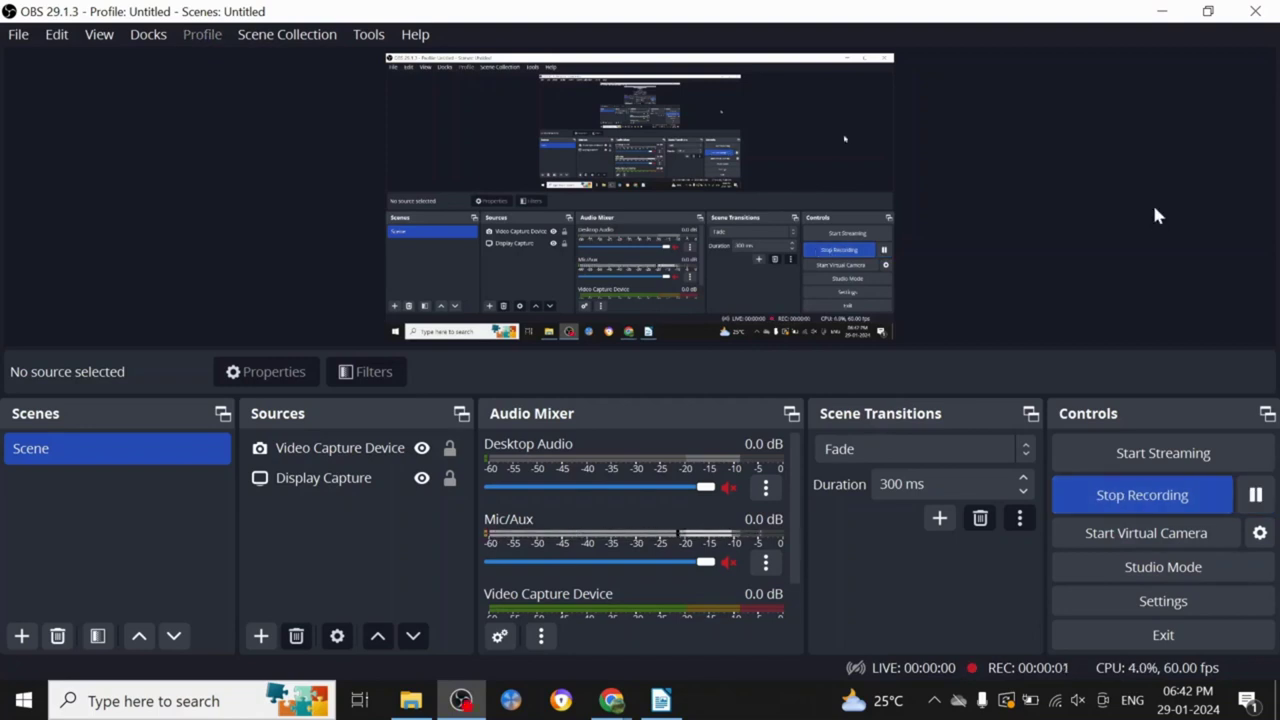
Minimize OBS Studio to reveal the Google Trends Explore page in Chrome
click(1163, 10)
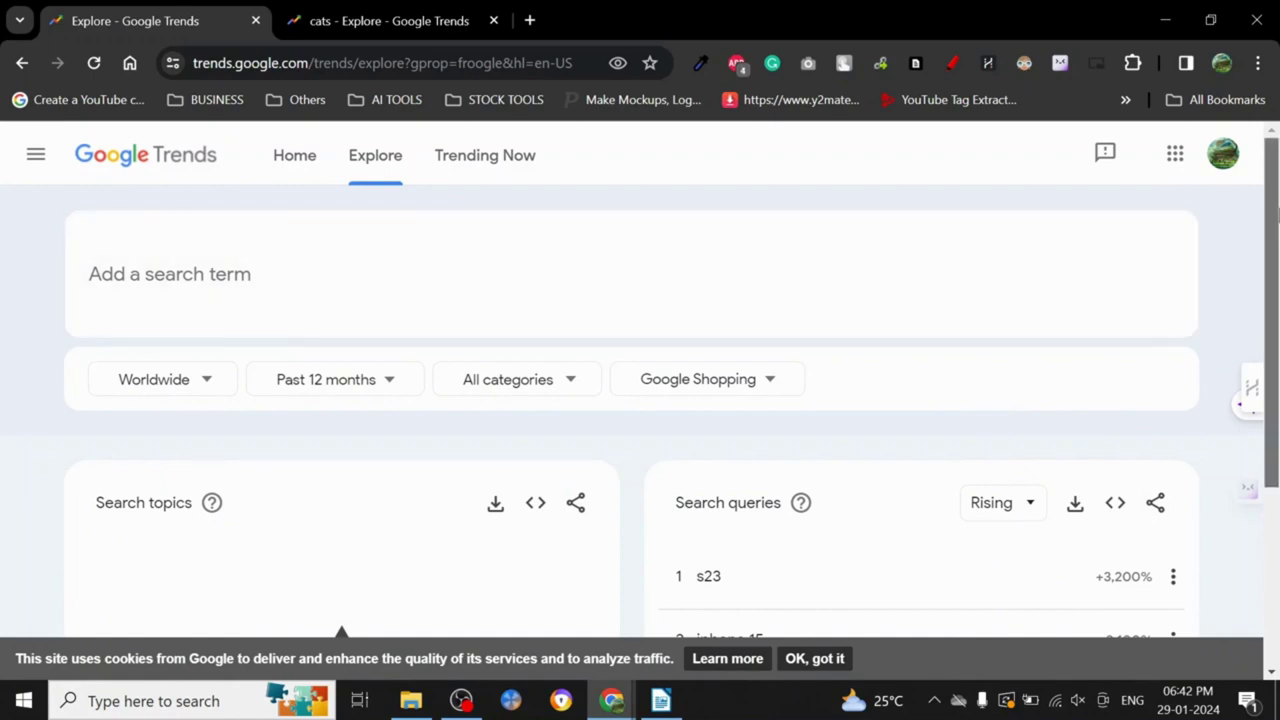
scroll(1272, 290, down, 2)
scroll(1272, 290, up, 2)
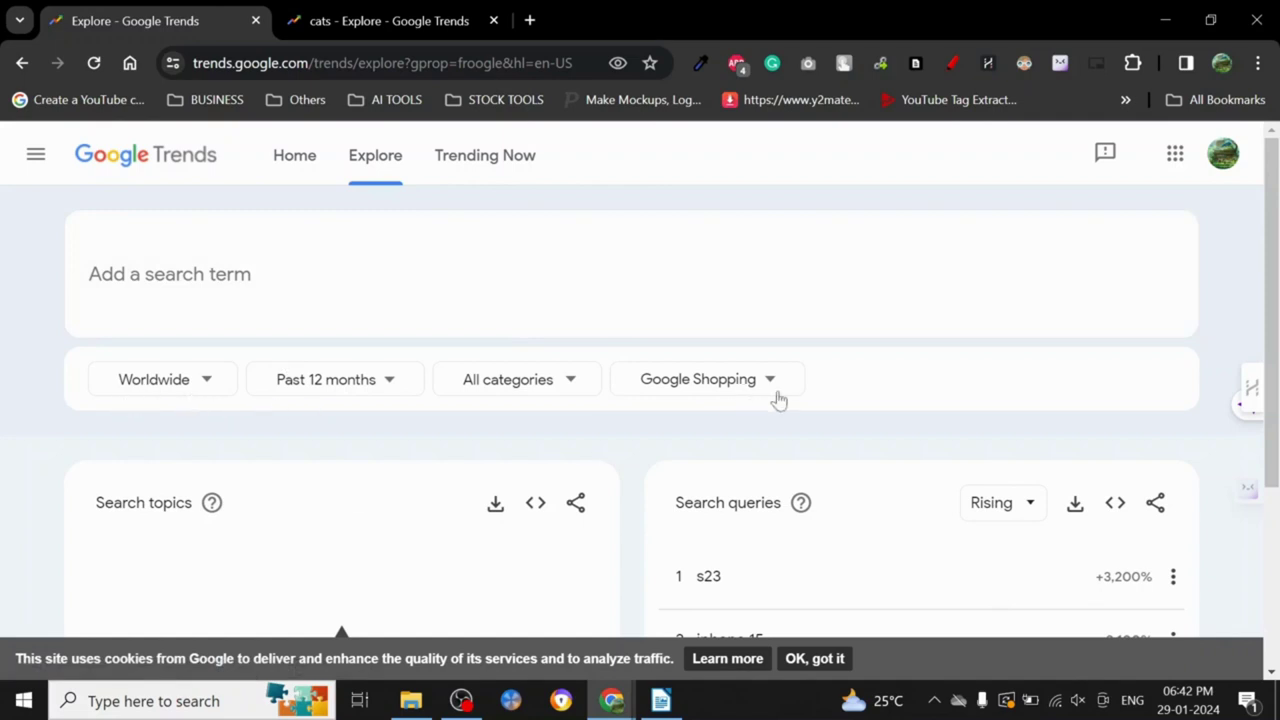
click(700, 386)
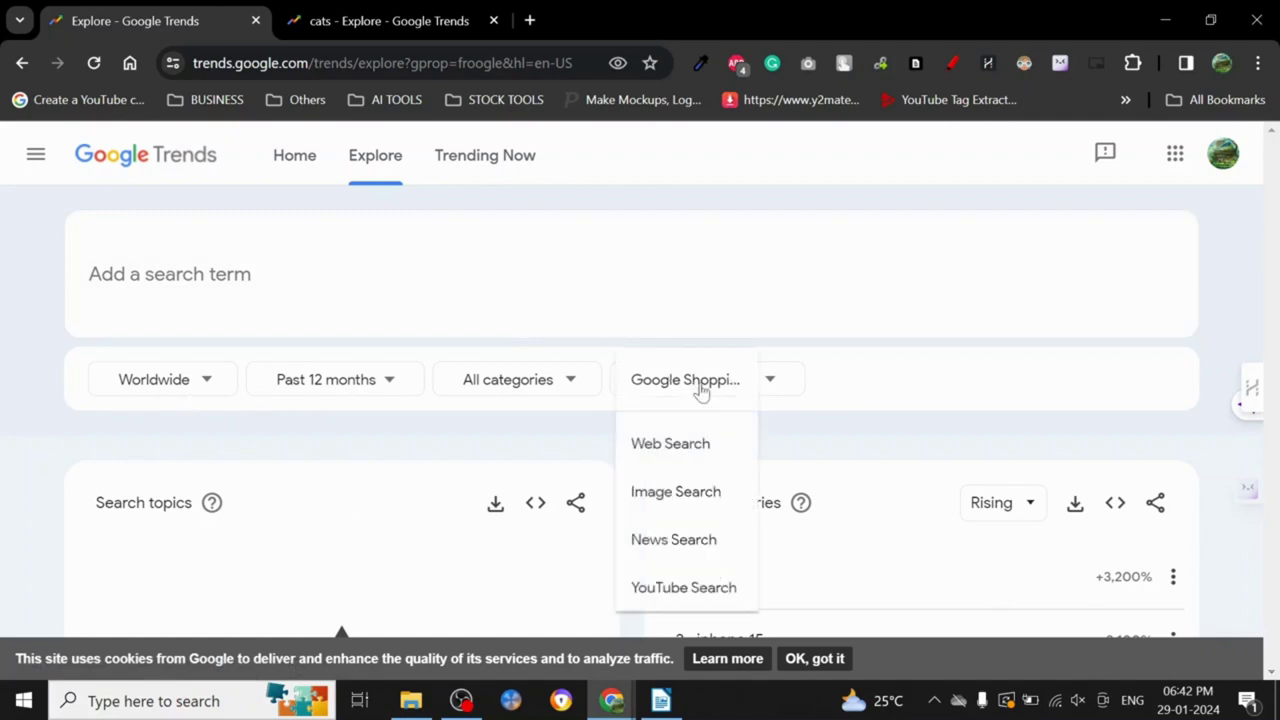
click(672, 450)
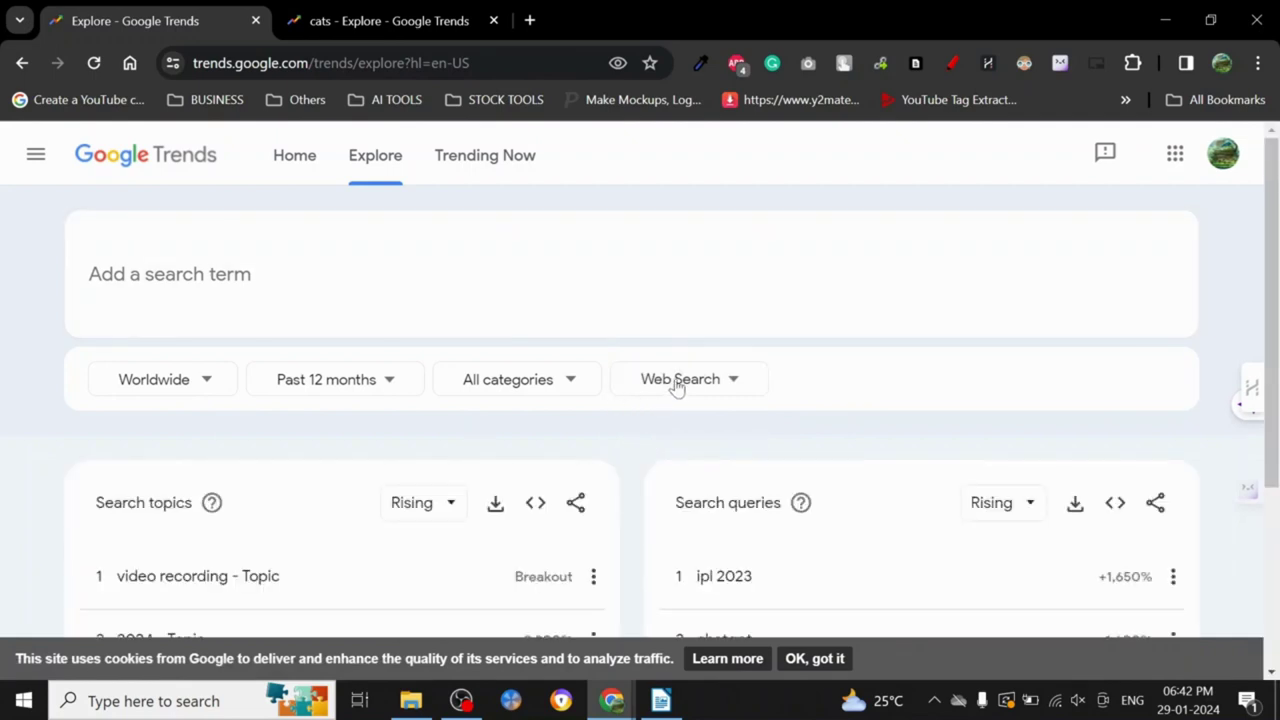
click(677, 388)
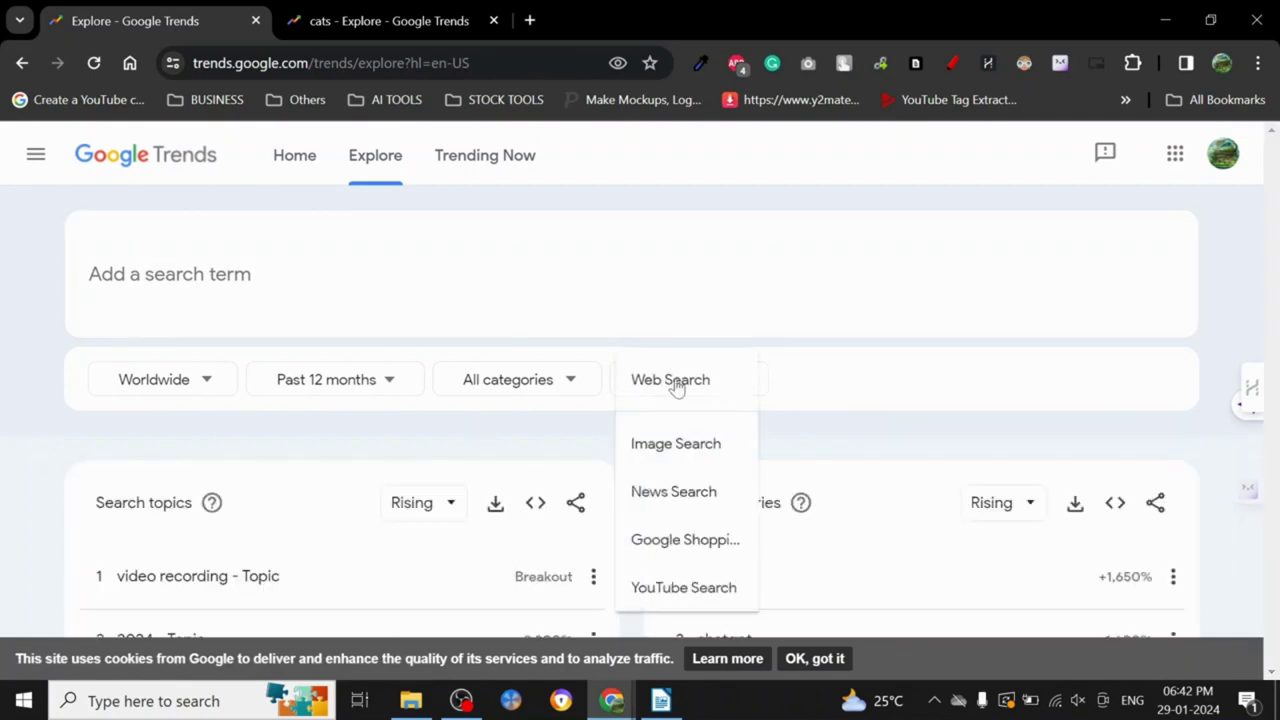
click(664, 541)
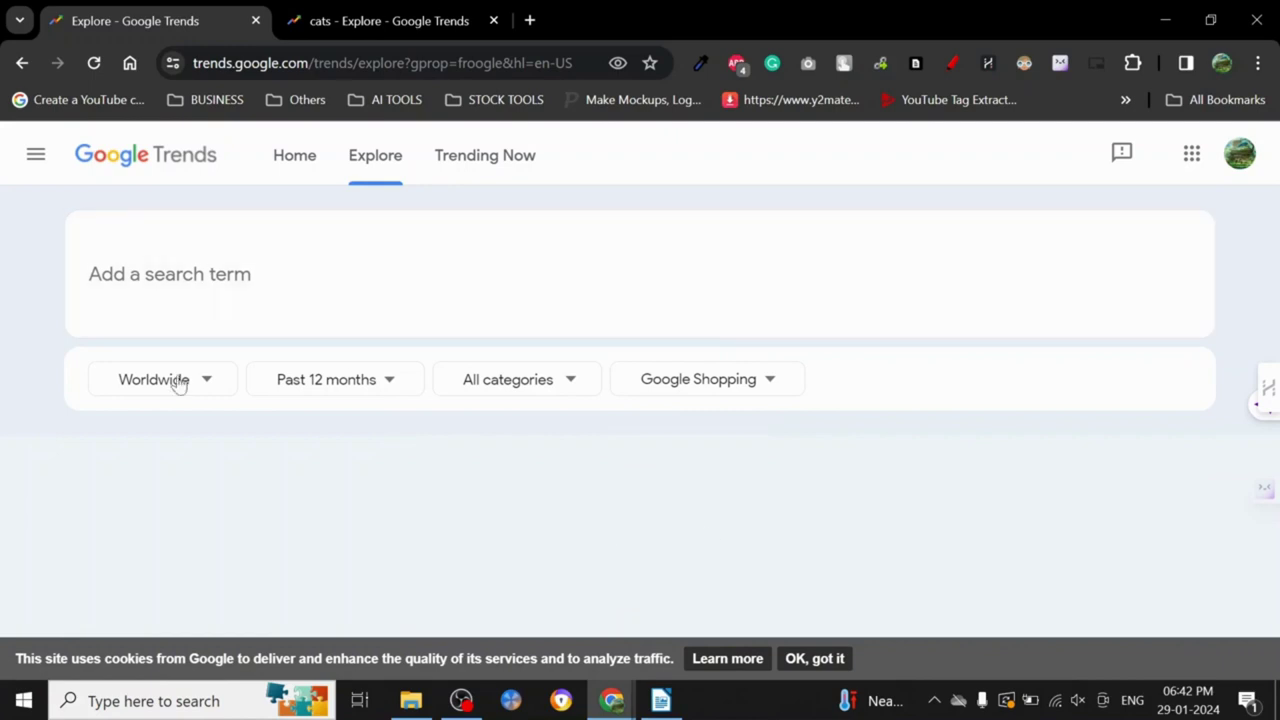
Set the Explore location to United States by searching 'united' in the location list
click(178, 384)
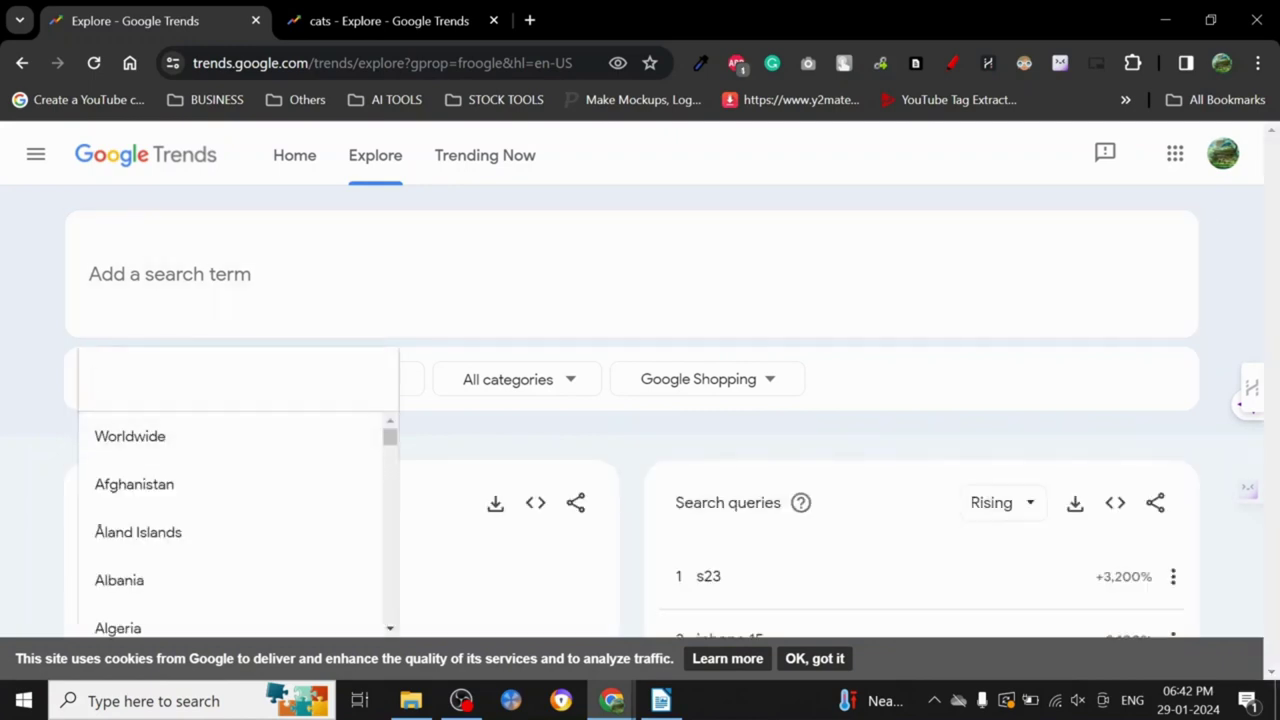
text(united)
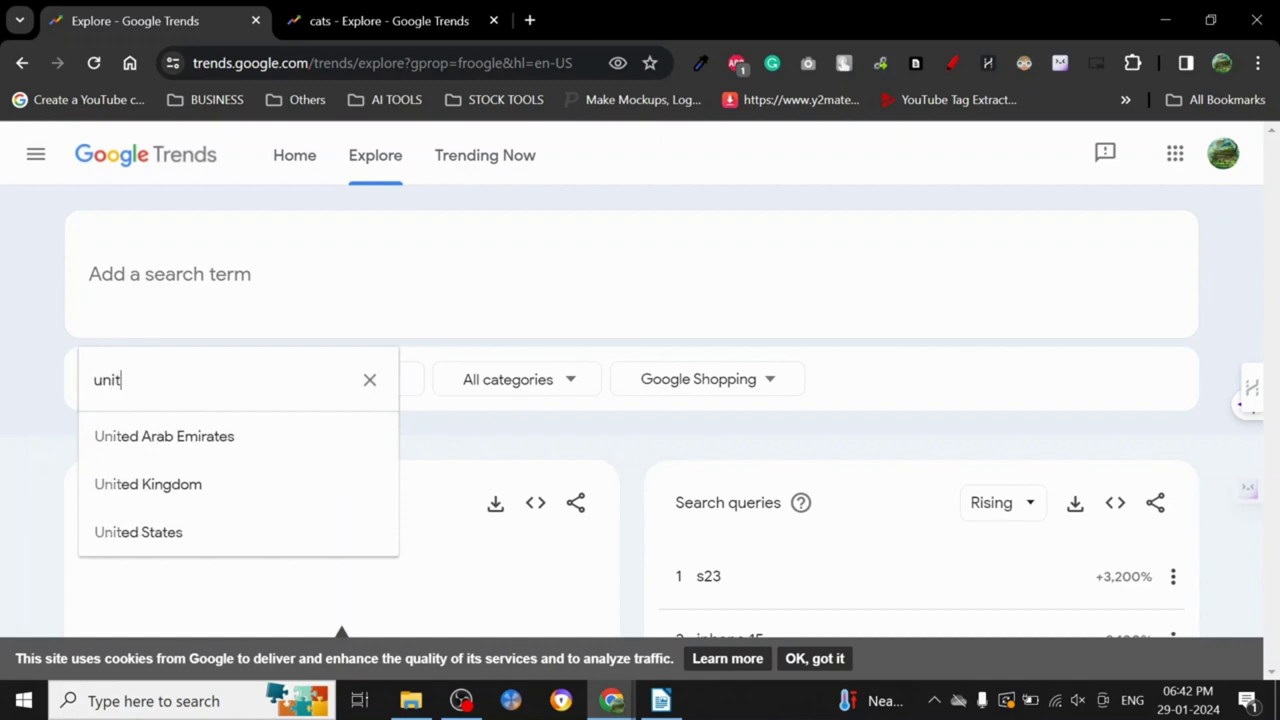
click(243, 545)
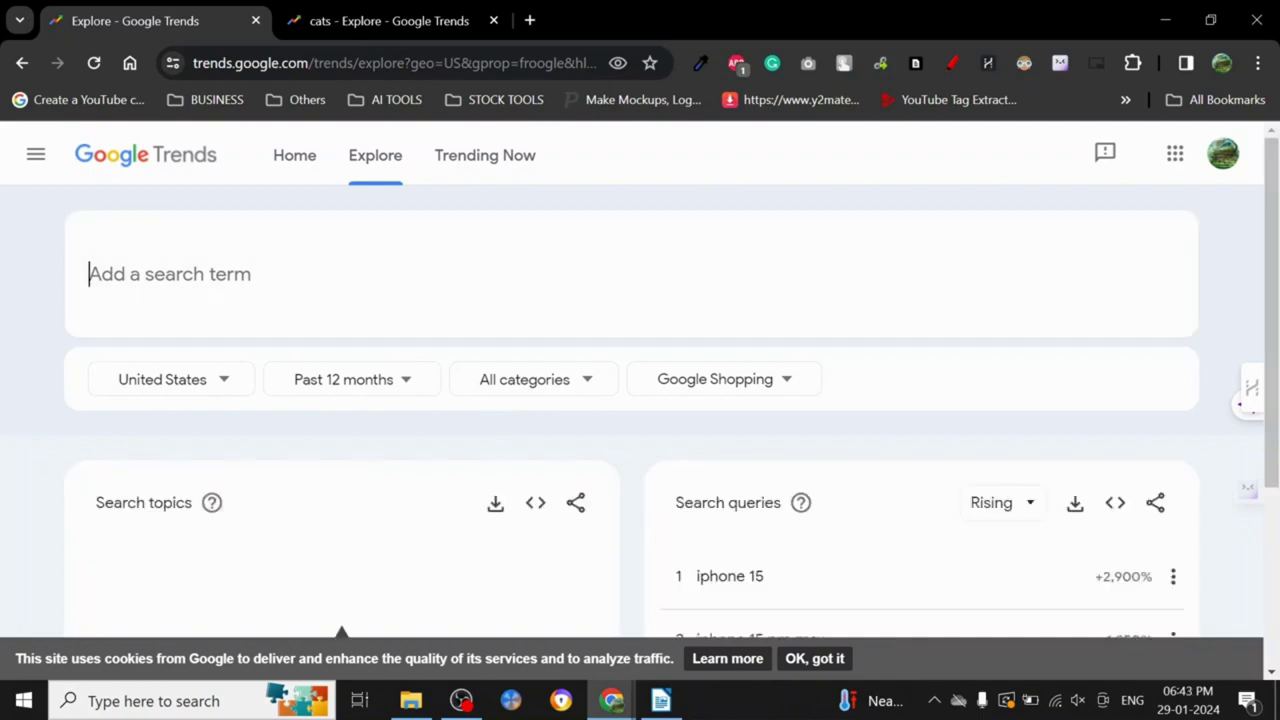
scroll(1272, 280, down, 3)
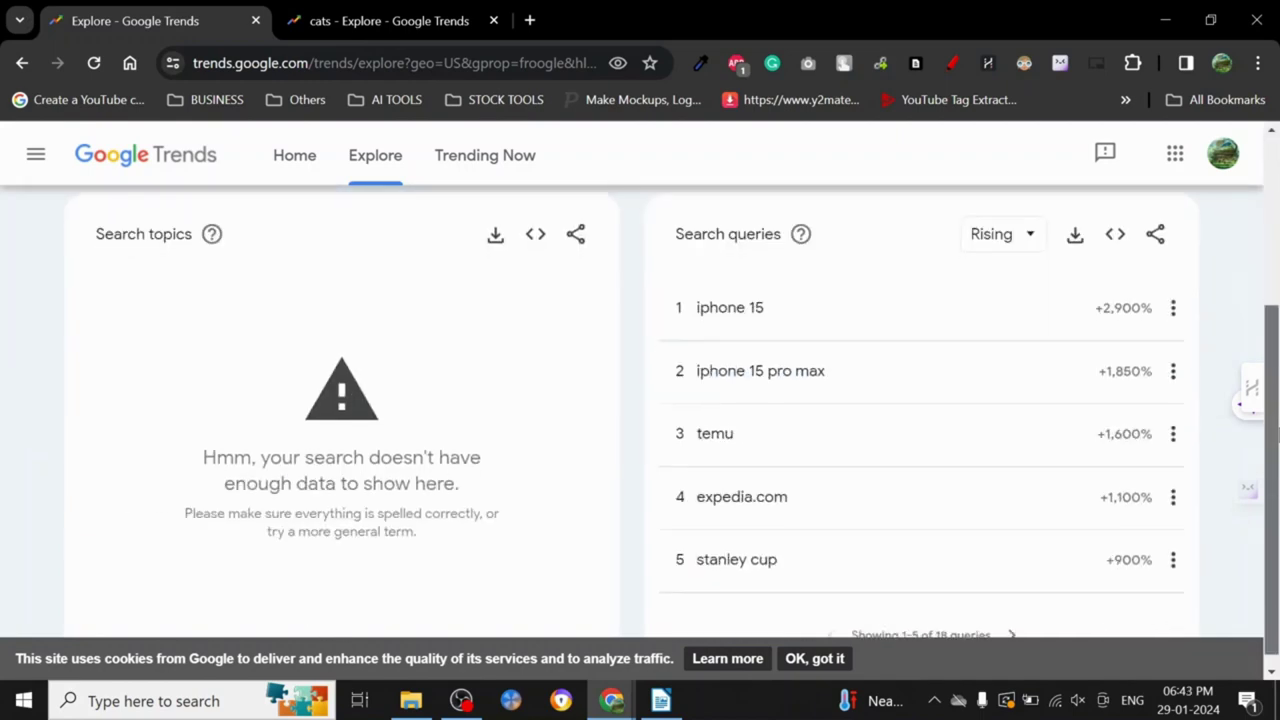
scroll(1272, 258, up, 2)
scroll(1274, 258, up, 1)
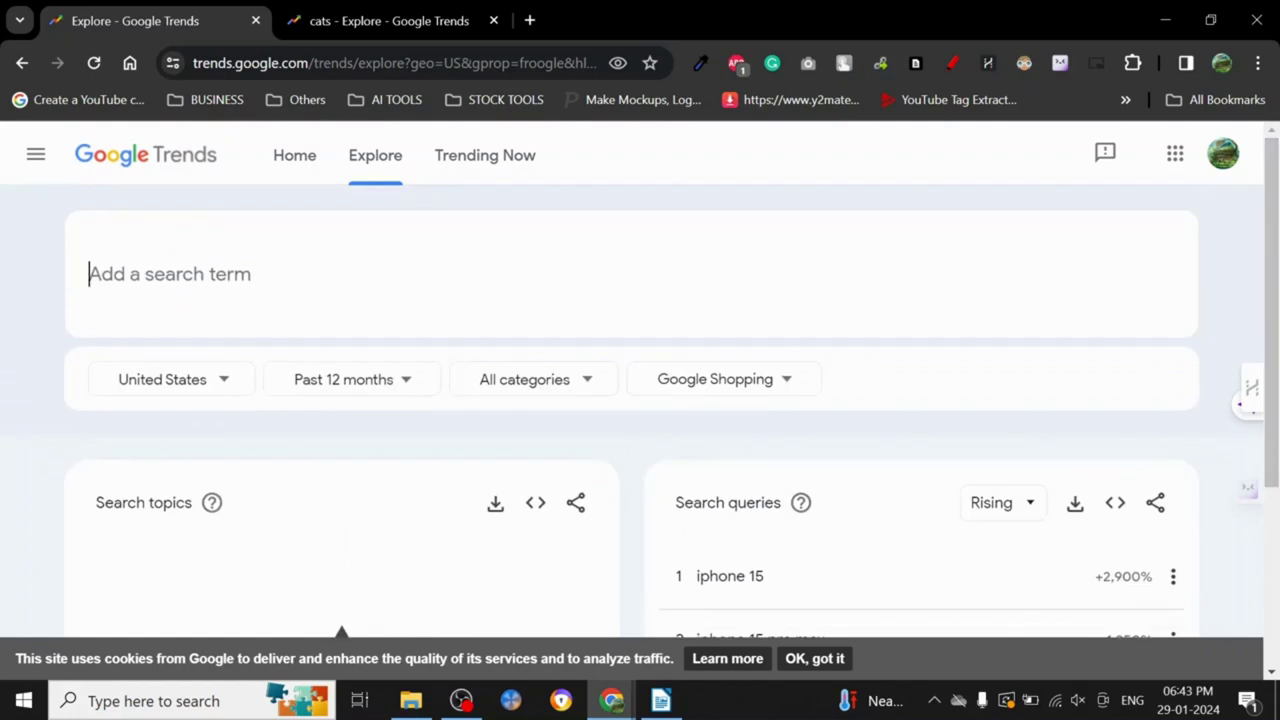
Add 'cat' as the search term and set the time range to Past 7 days
text(cat)
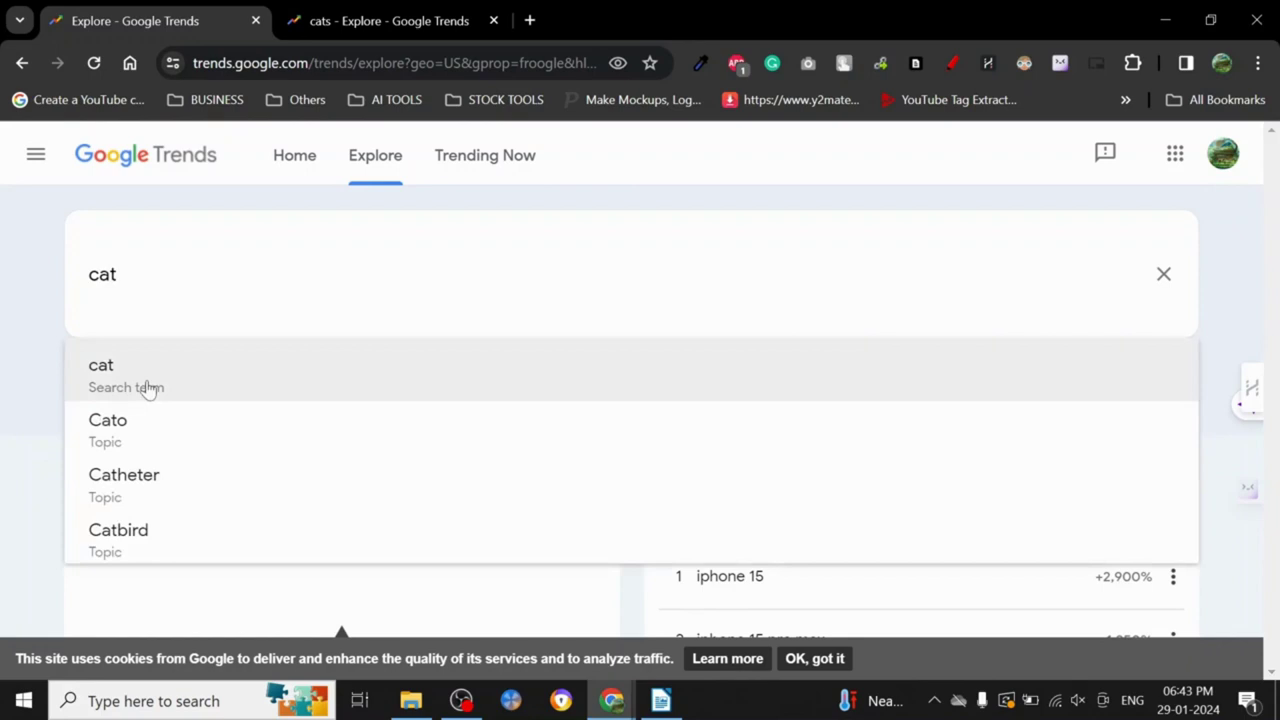
click(148, 389)
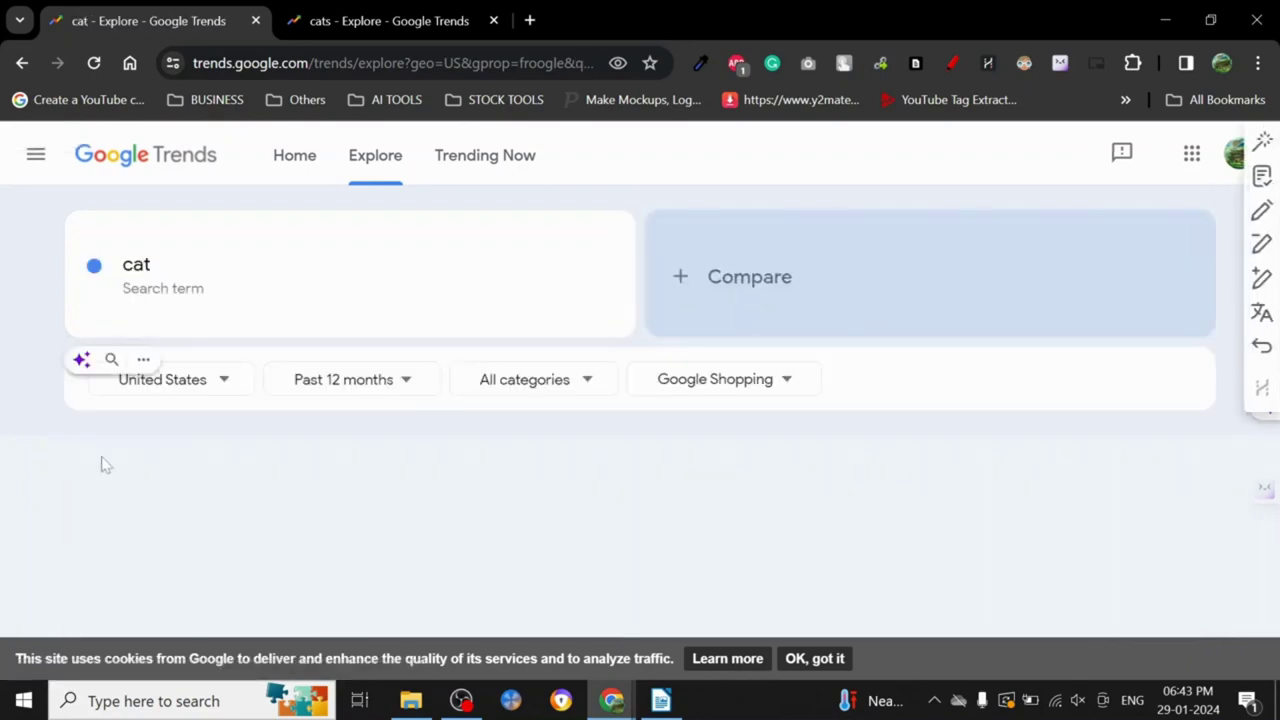
click(371, 391)
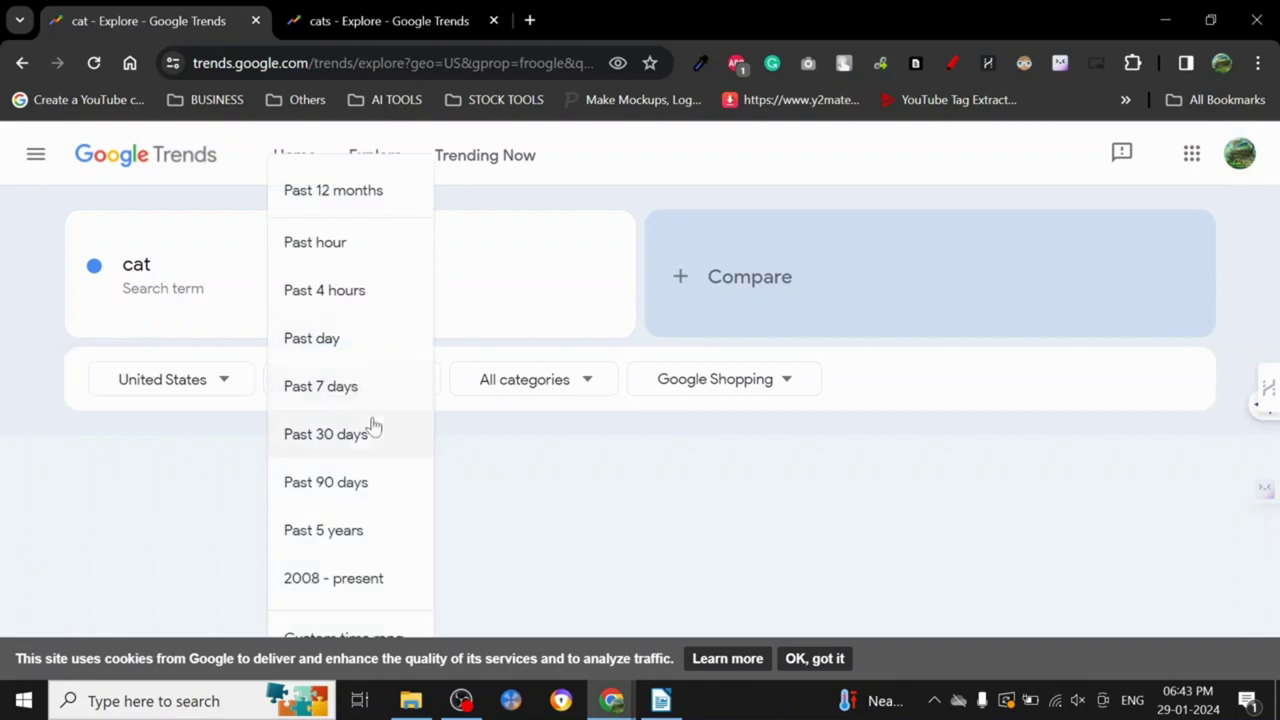
click(364, 400)
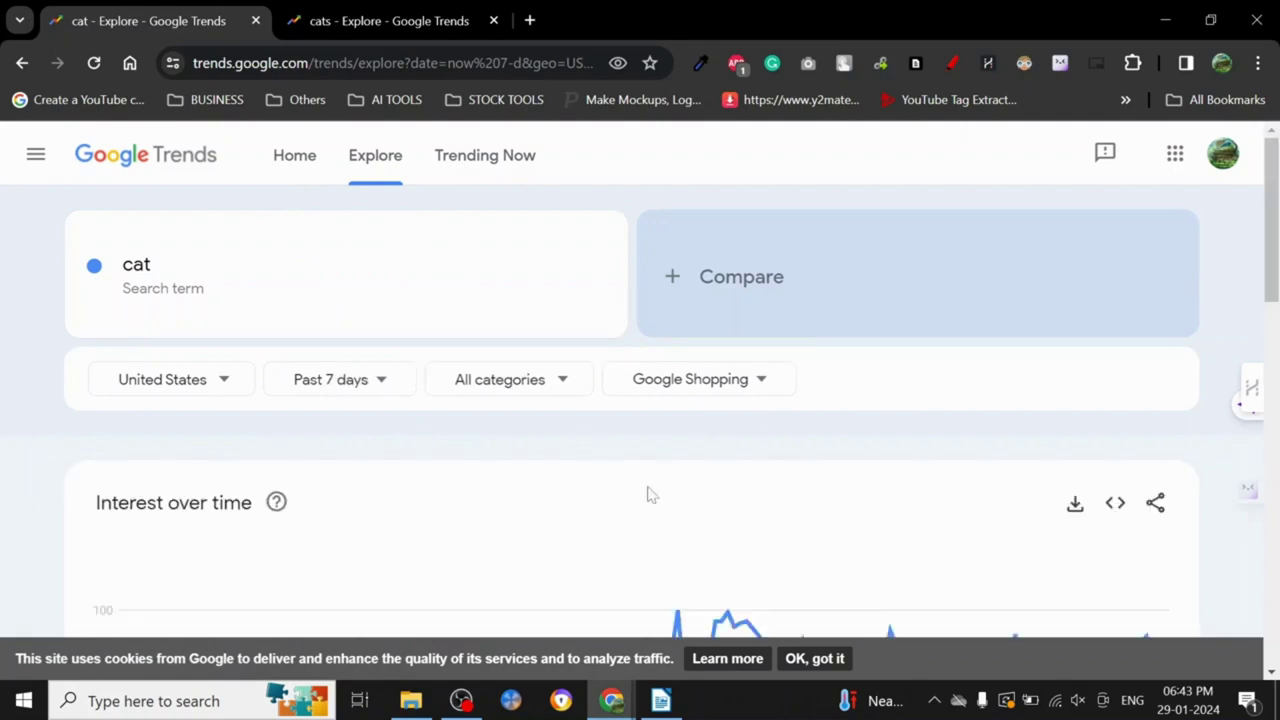
Show rising related queries 6–10 for cat and open the 'peanut jelly cat' options menu
drag(1275, 245, 1273, 585)
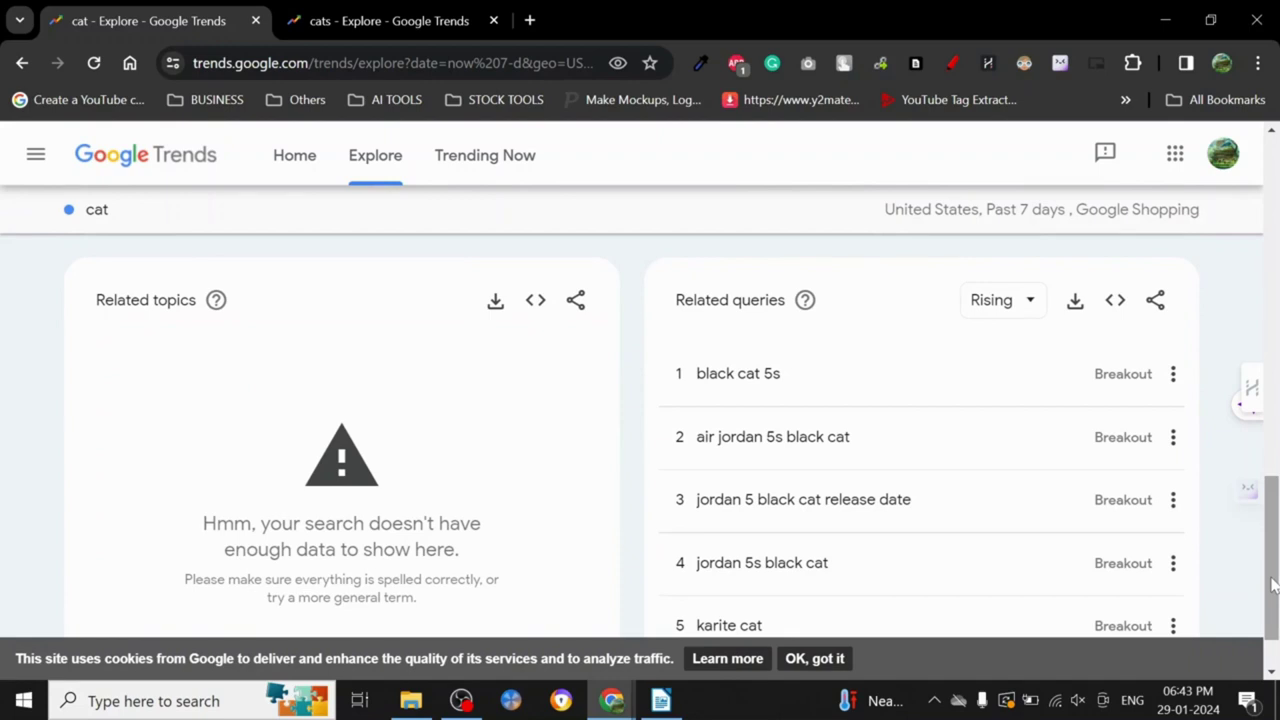
drag(1273, 585, 1273, 607)
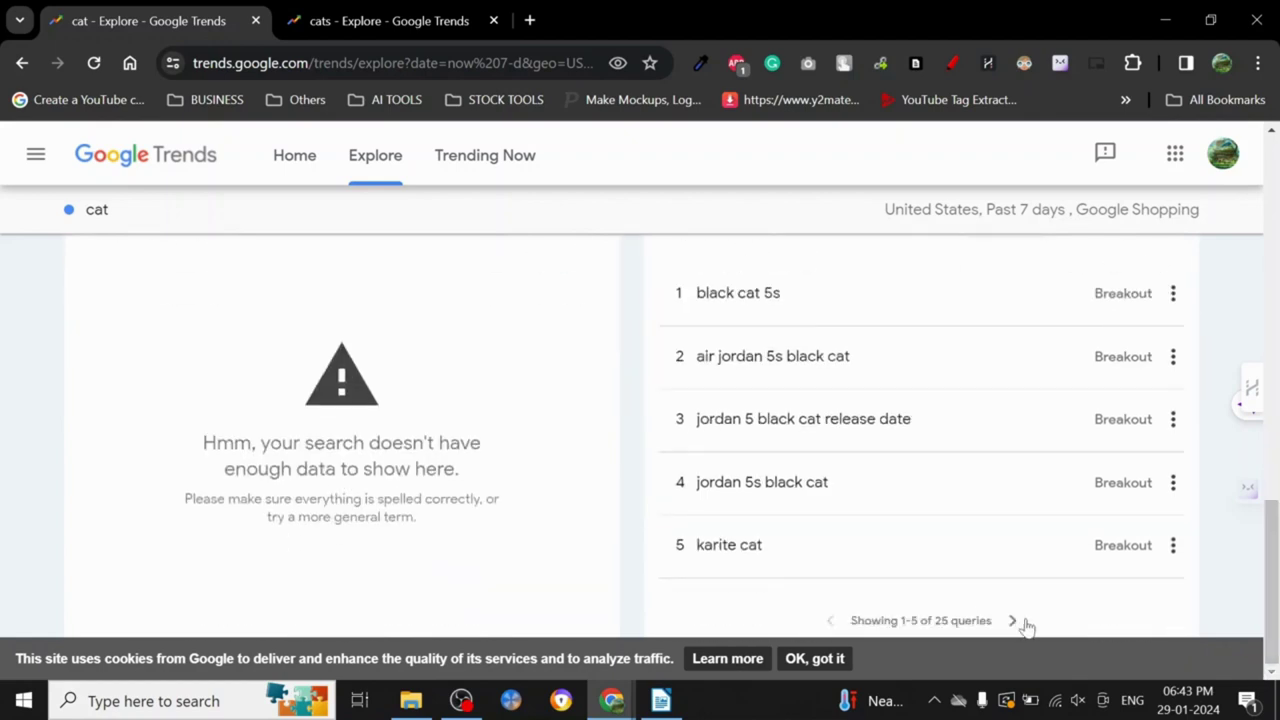
click(1014, 621)
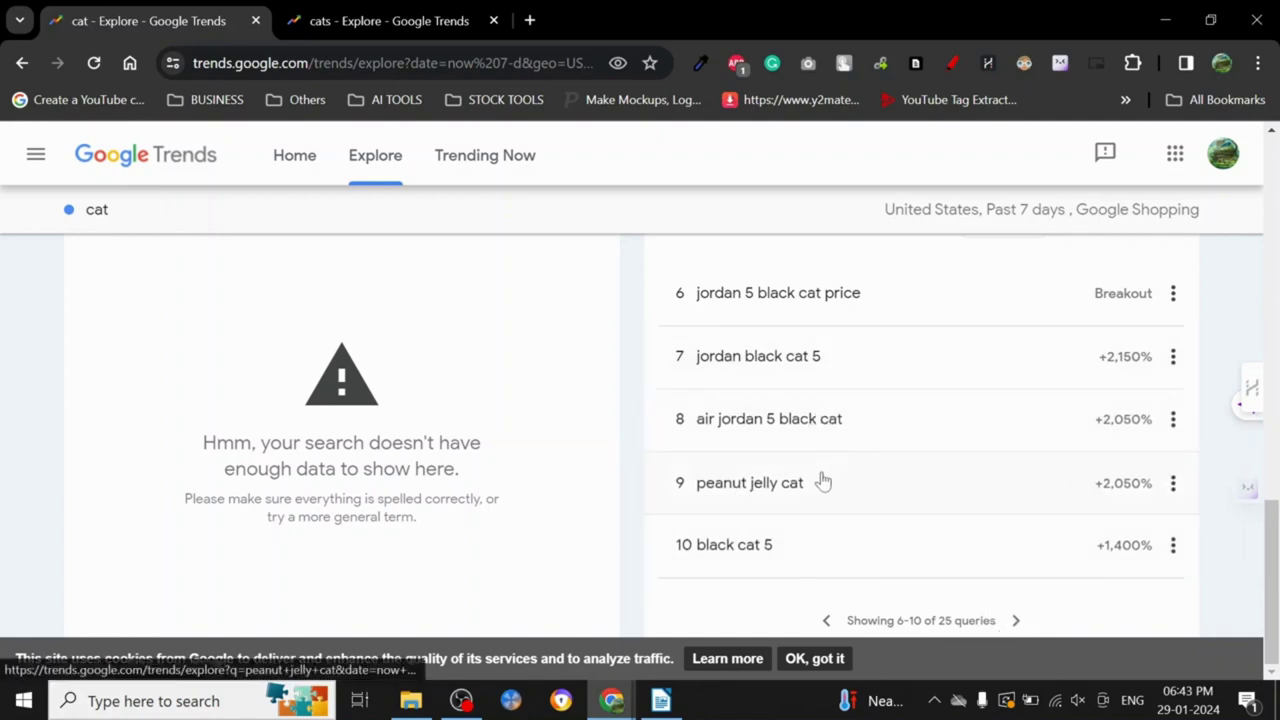
drag(823, 481, 724, 490)
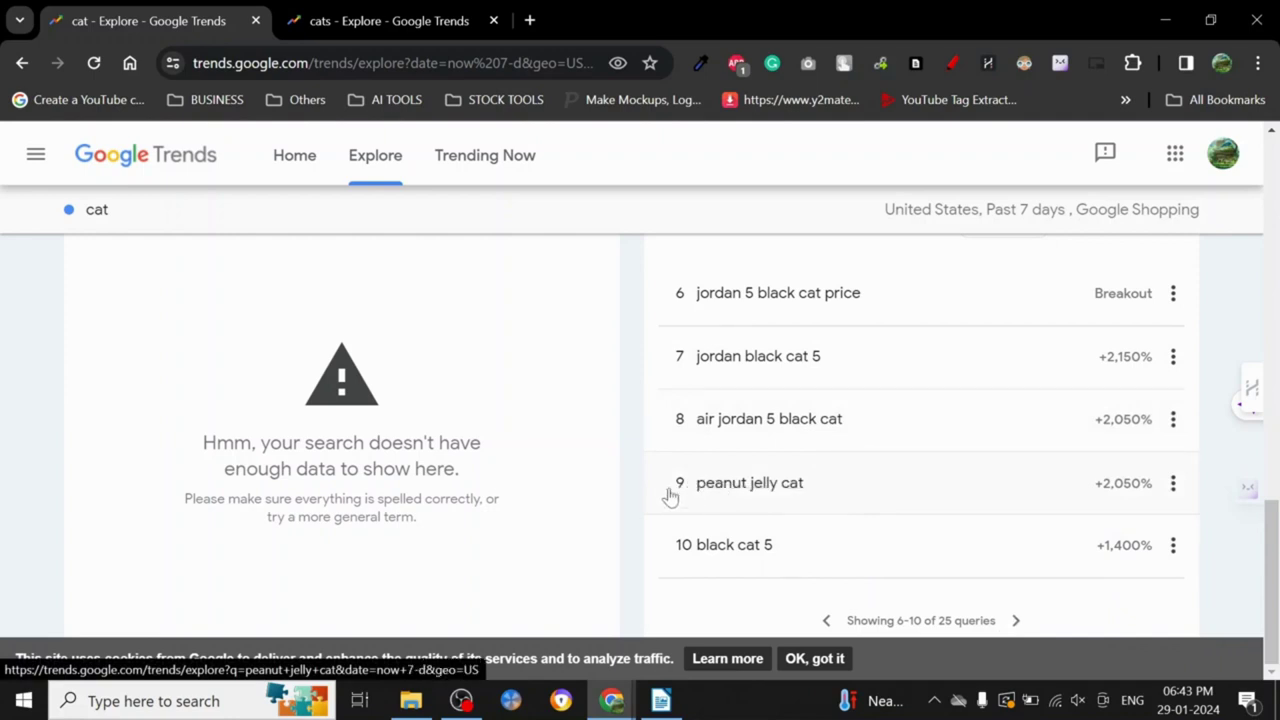
click(1173, 483)
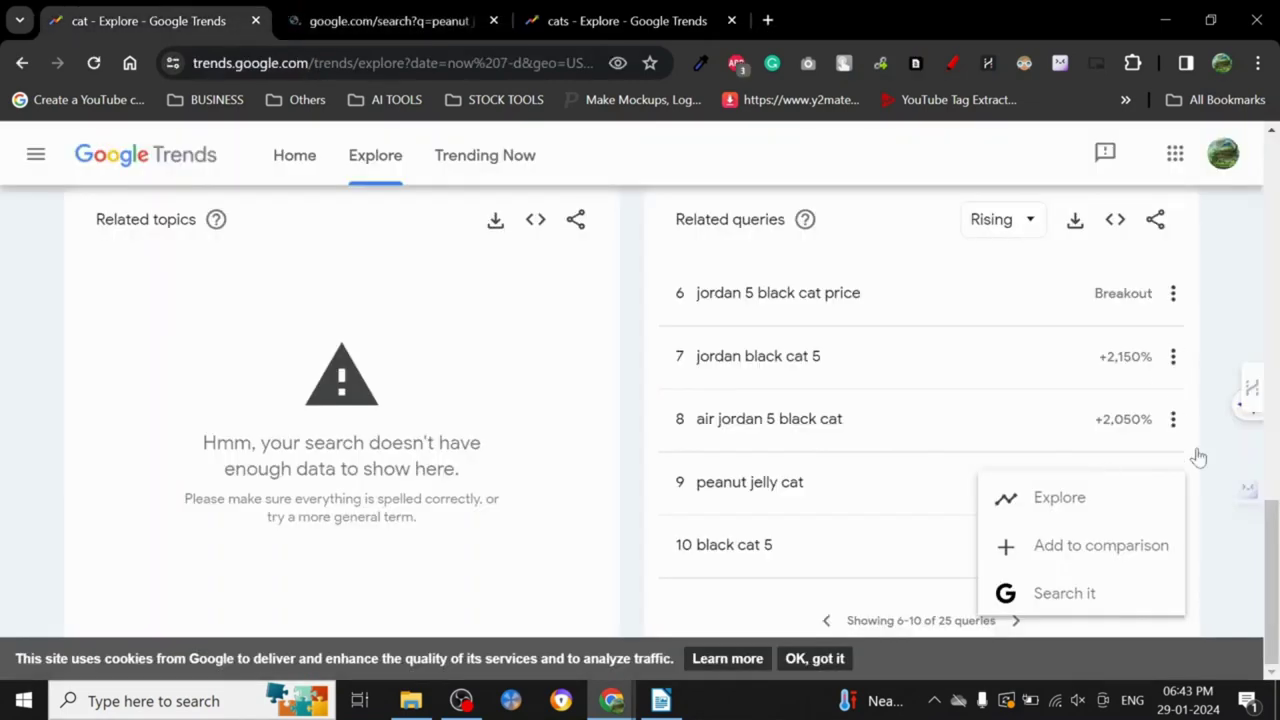
View the Google search for 'peanut jelly cat', then return and show rising queries 11–15
click(1194, 451)
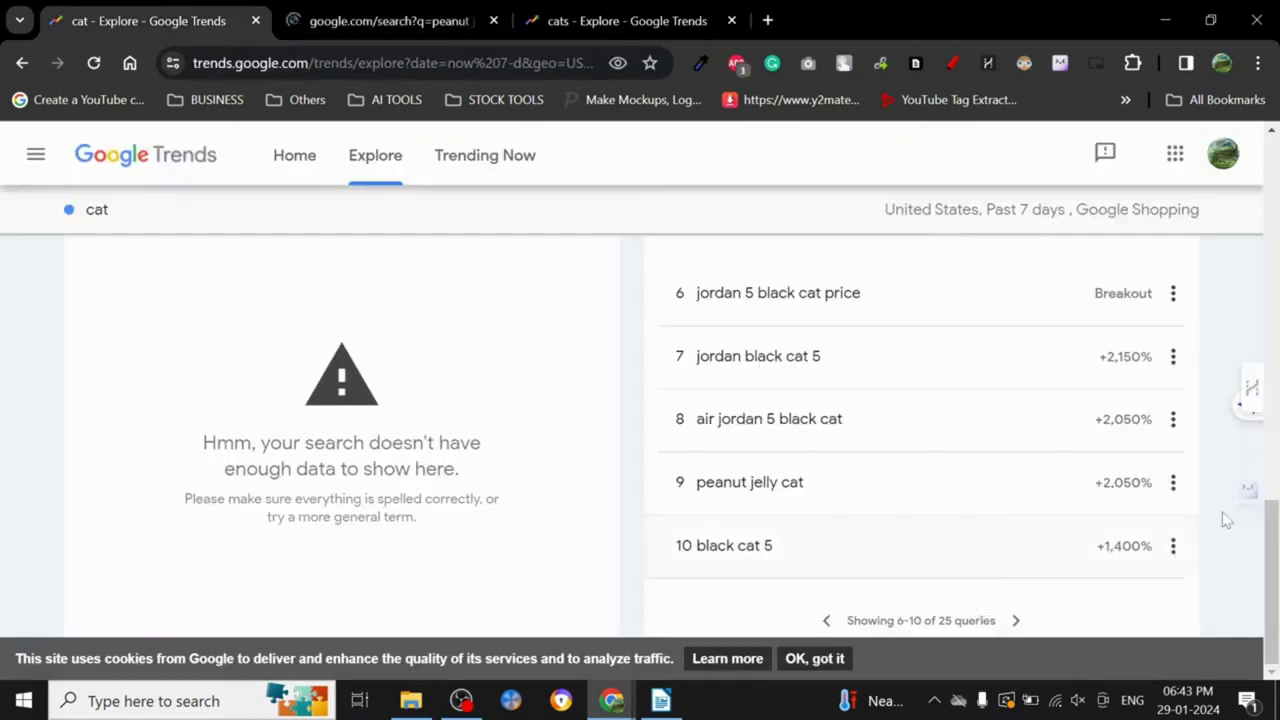
click(1173, 488)
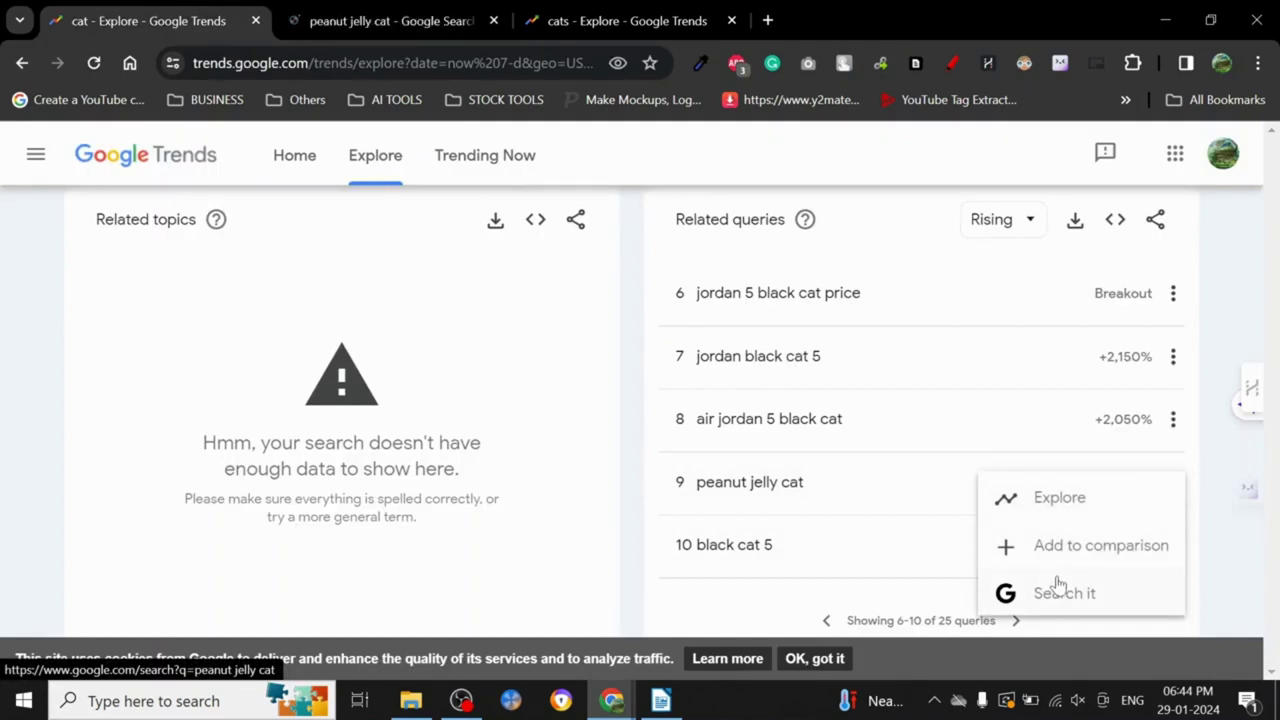
click(330, 22)
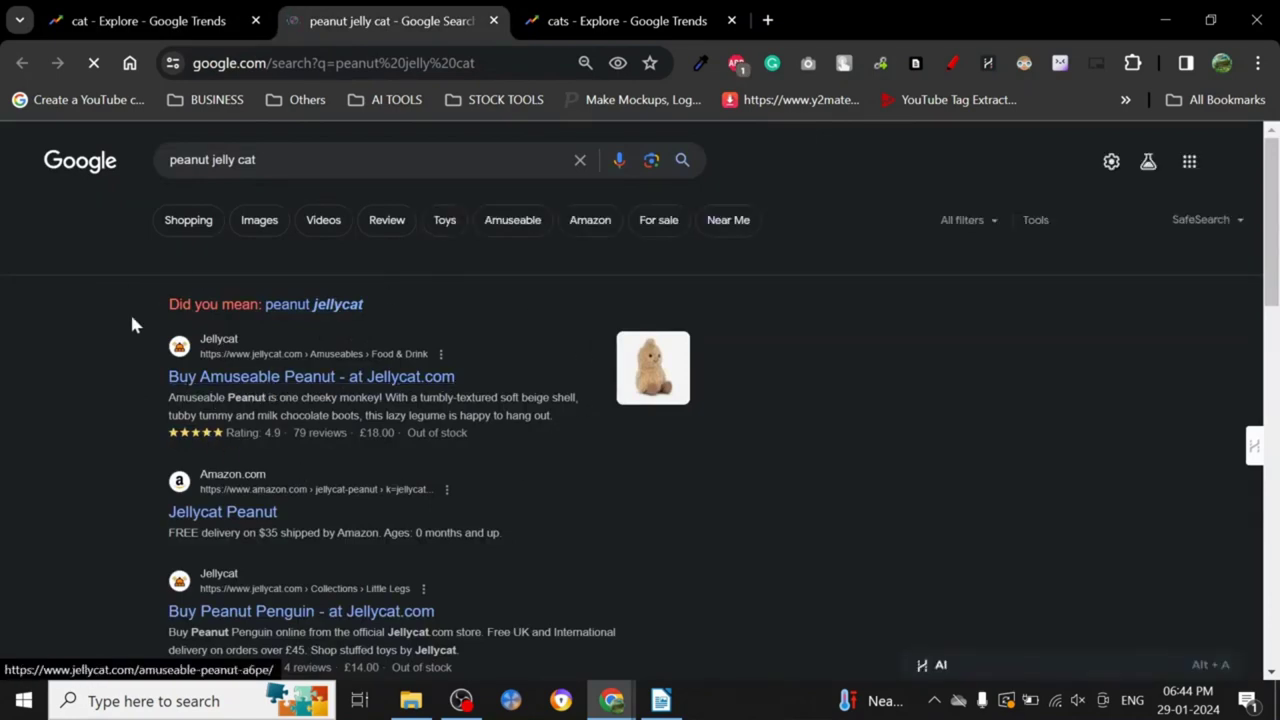
click(115, 16)
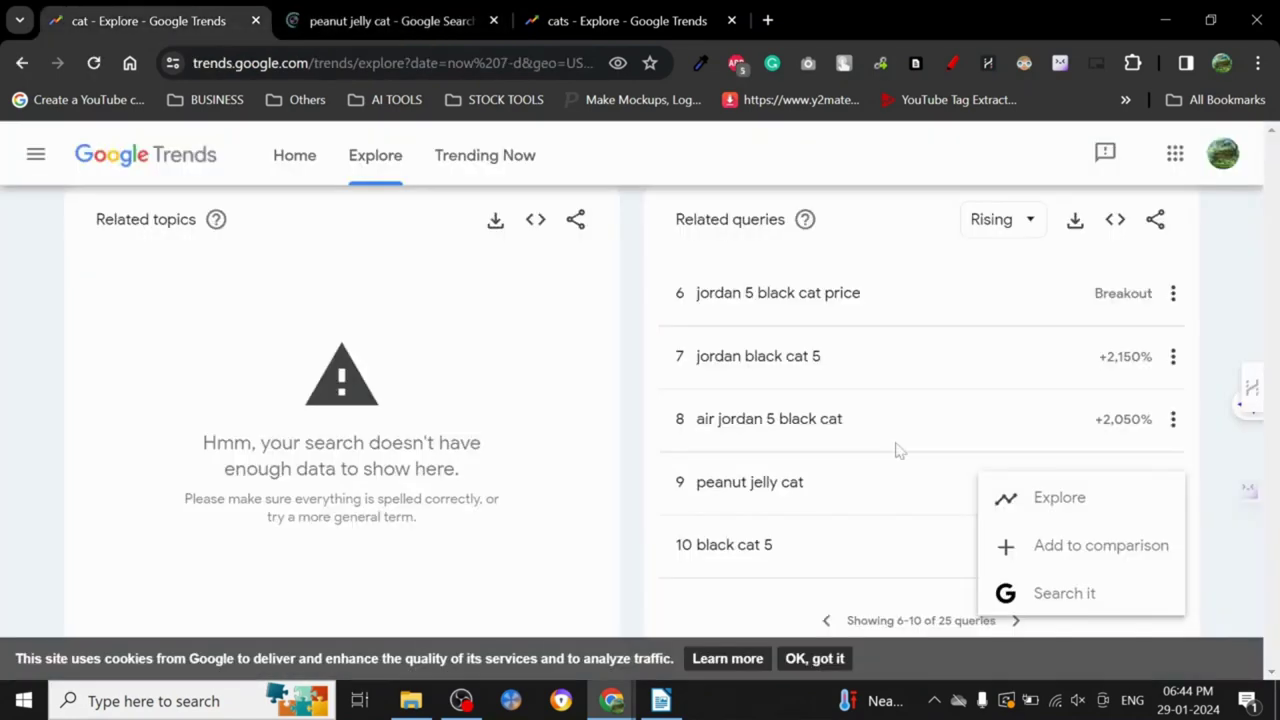
click(1224, 576)
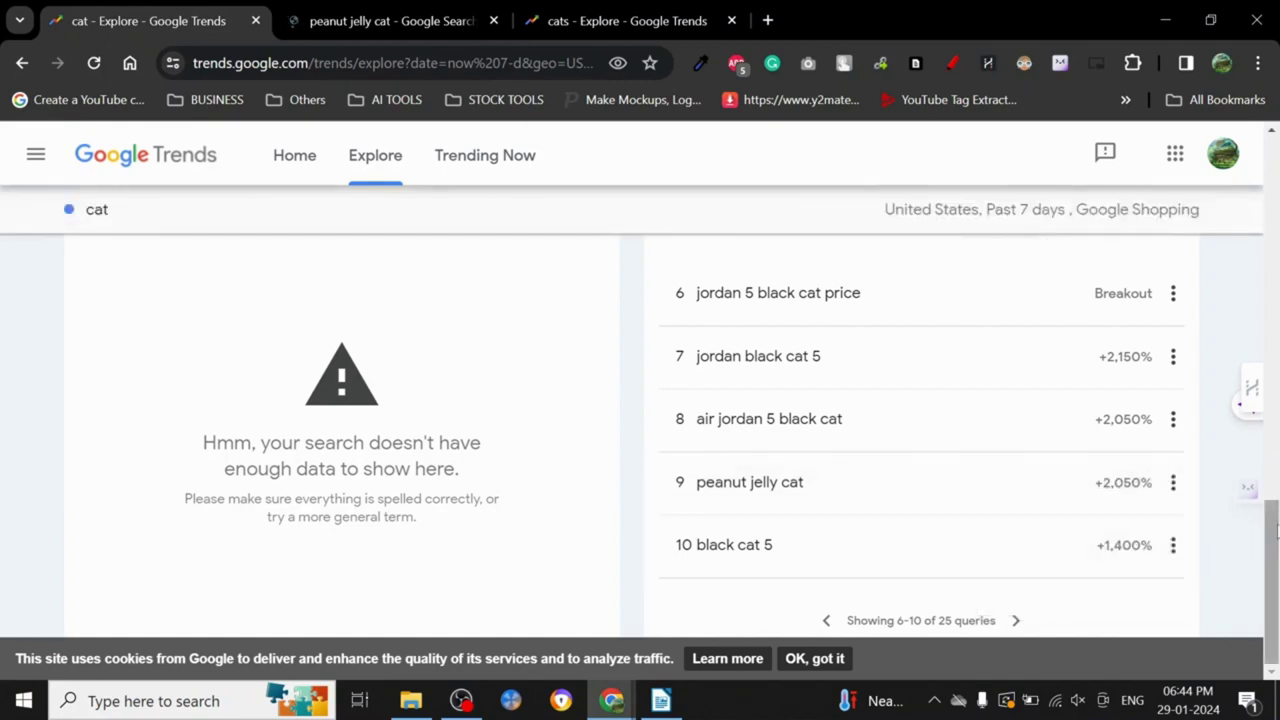
click(1017, 622)
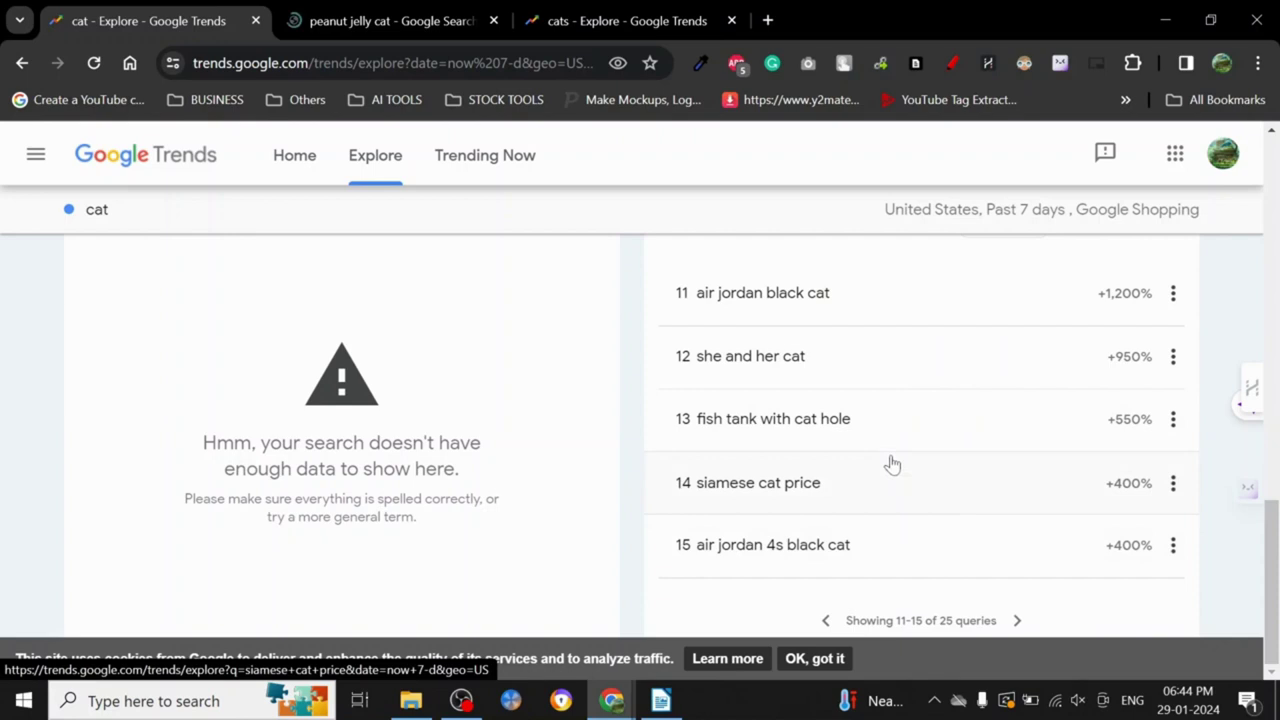
Page through cat's rising queries 16–20 and 21–25, then scroll back to the top
click(1017, 620)
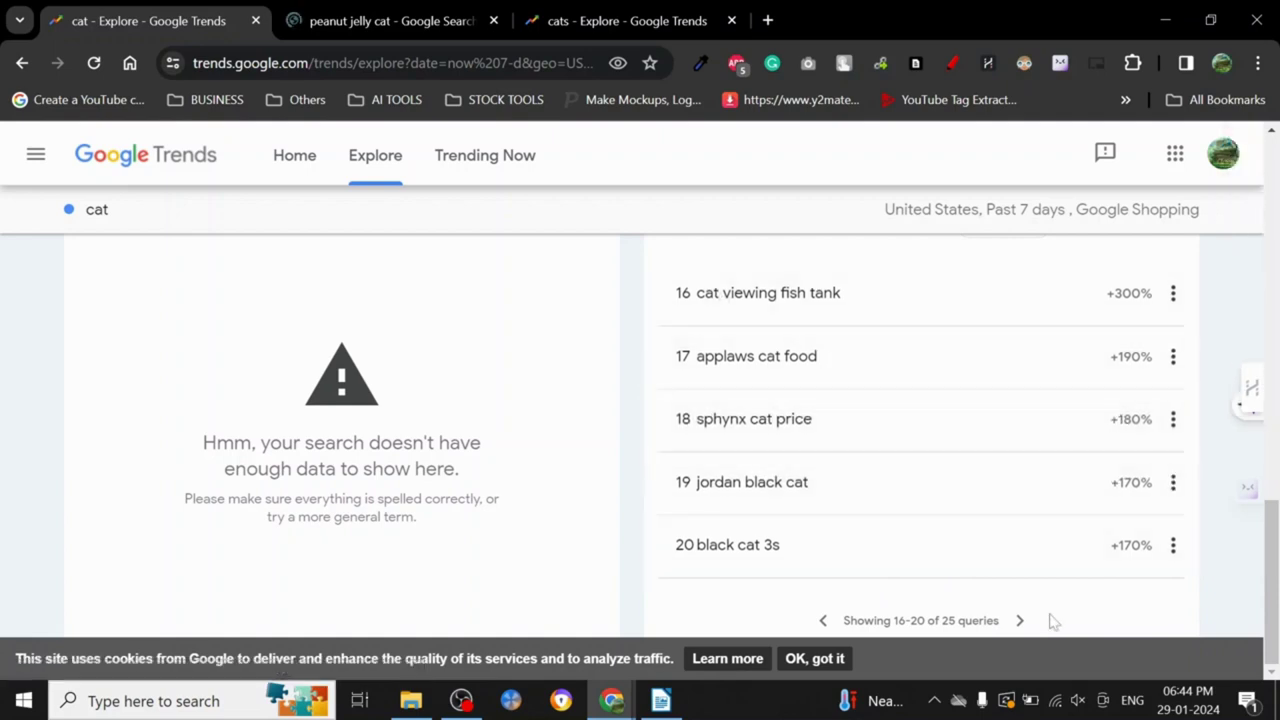
click(1019, 620)
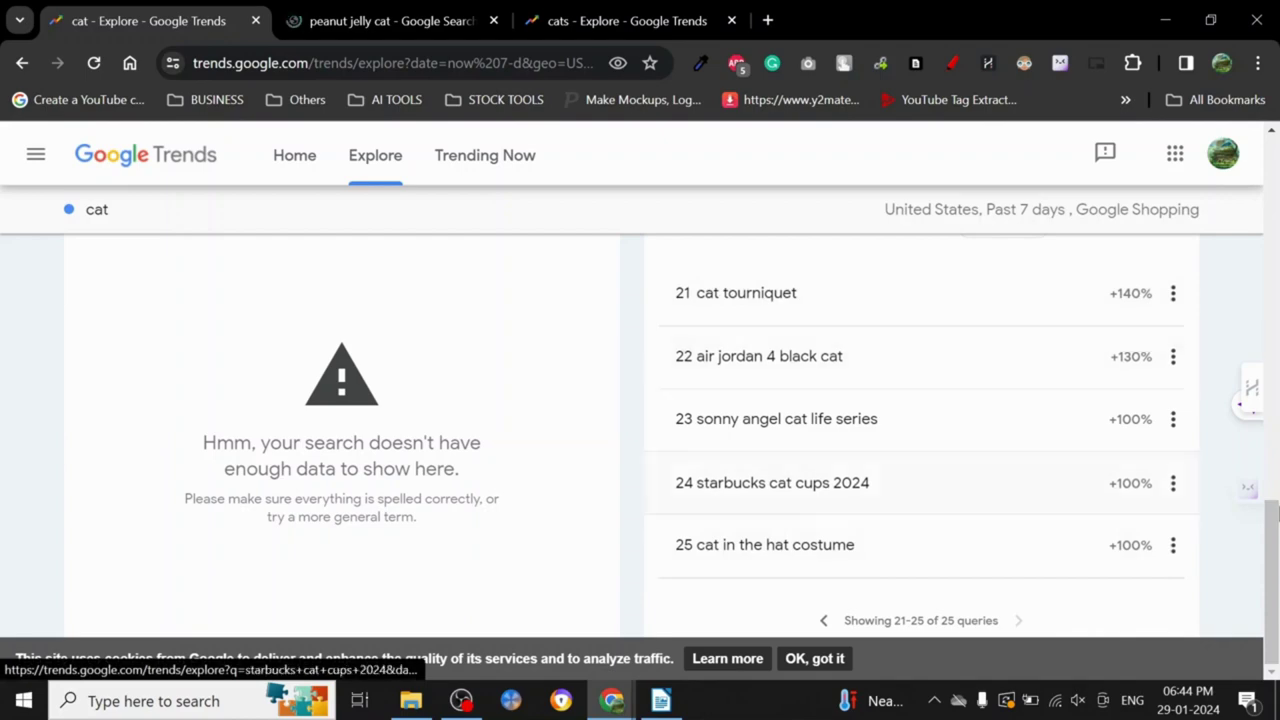
drag(1274, 585, 1276, 246)
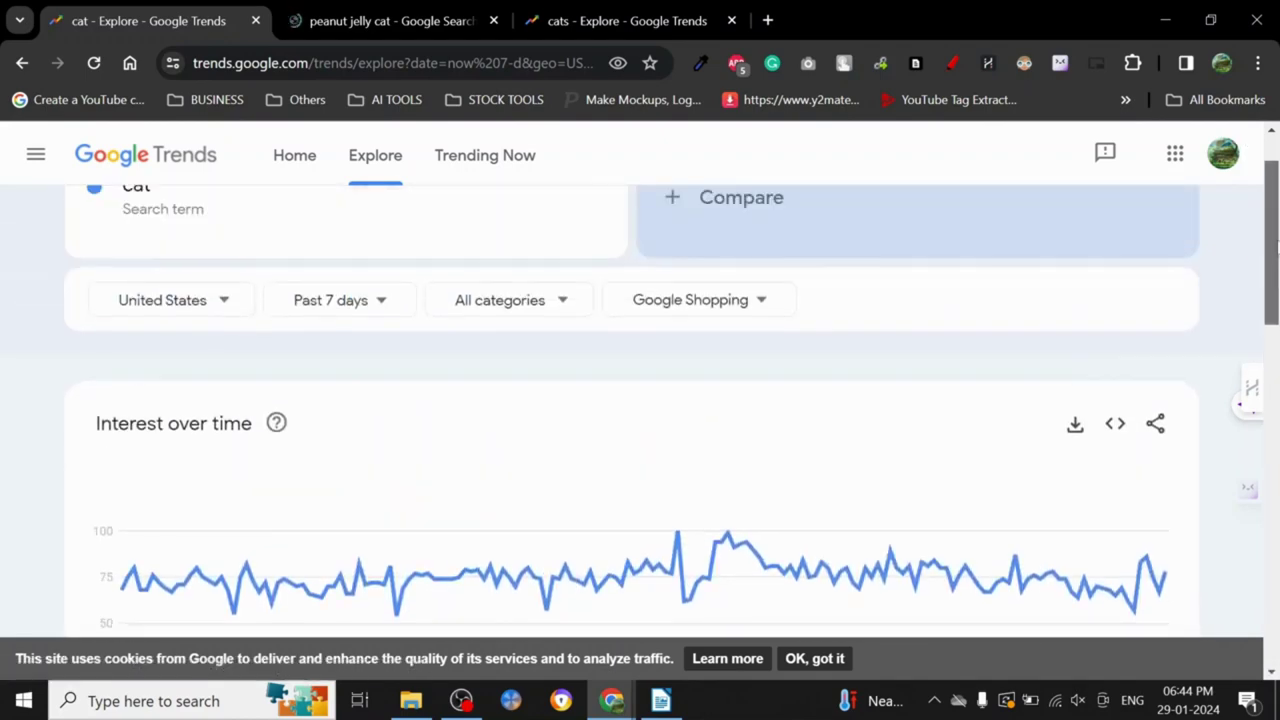
scroll(357, 243, up, 1)
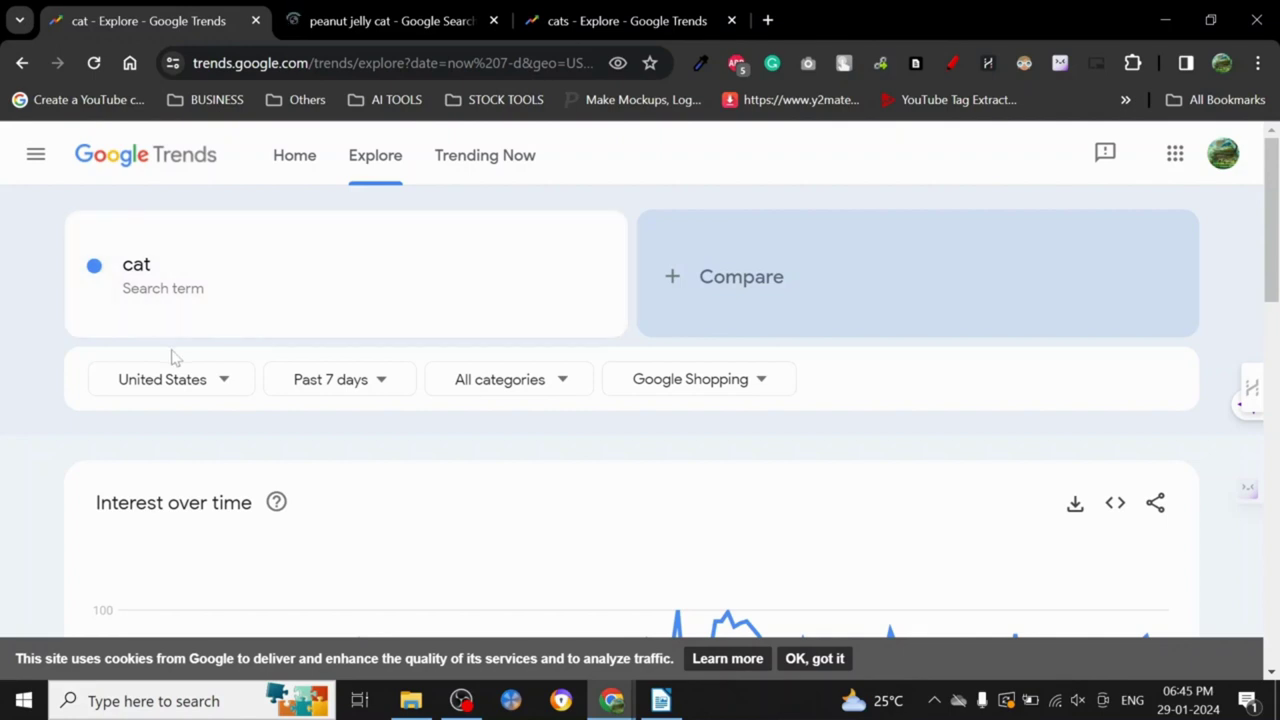
Change the location to Nevada under United States and review the Nevada results for cat
click(185, 378)
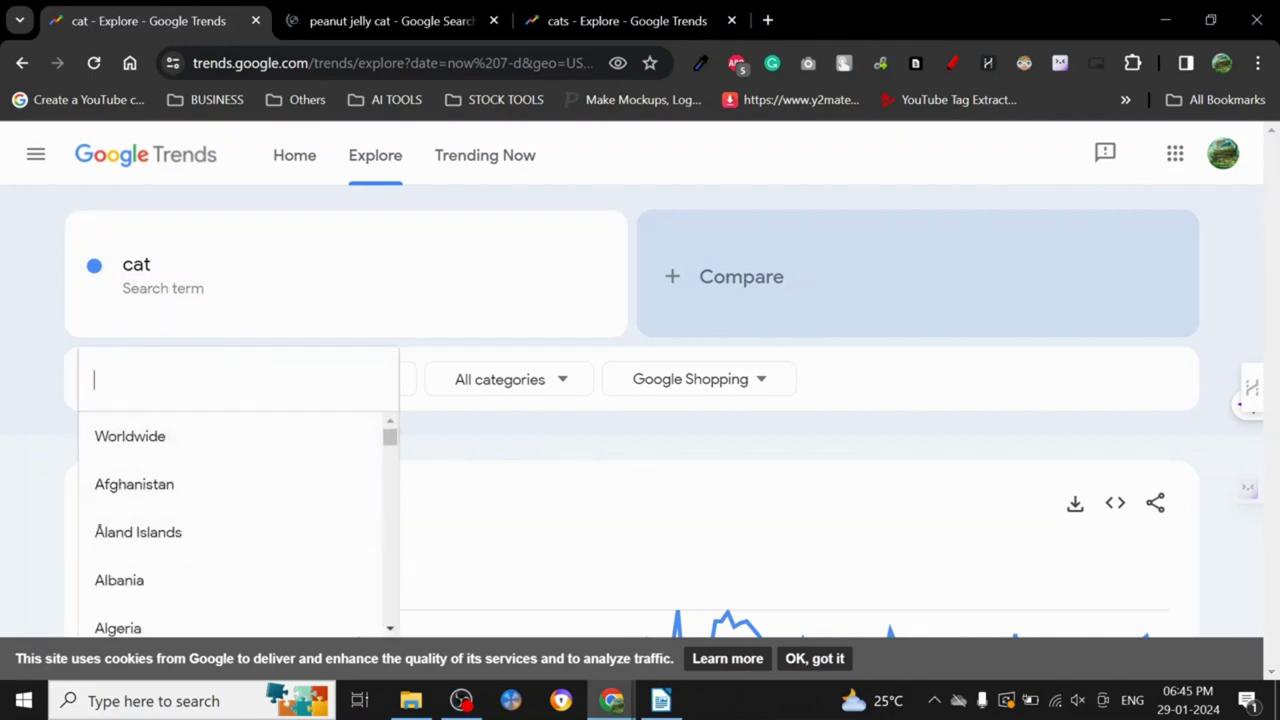
text(united)
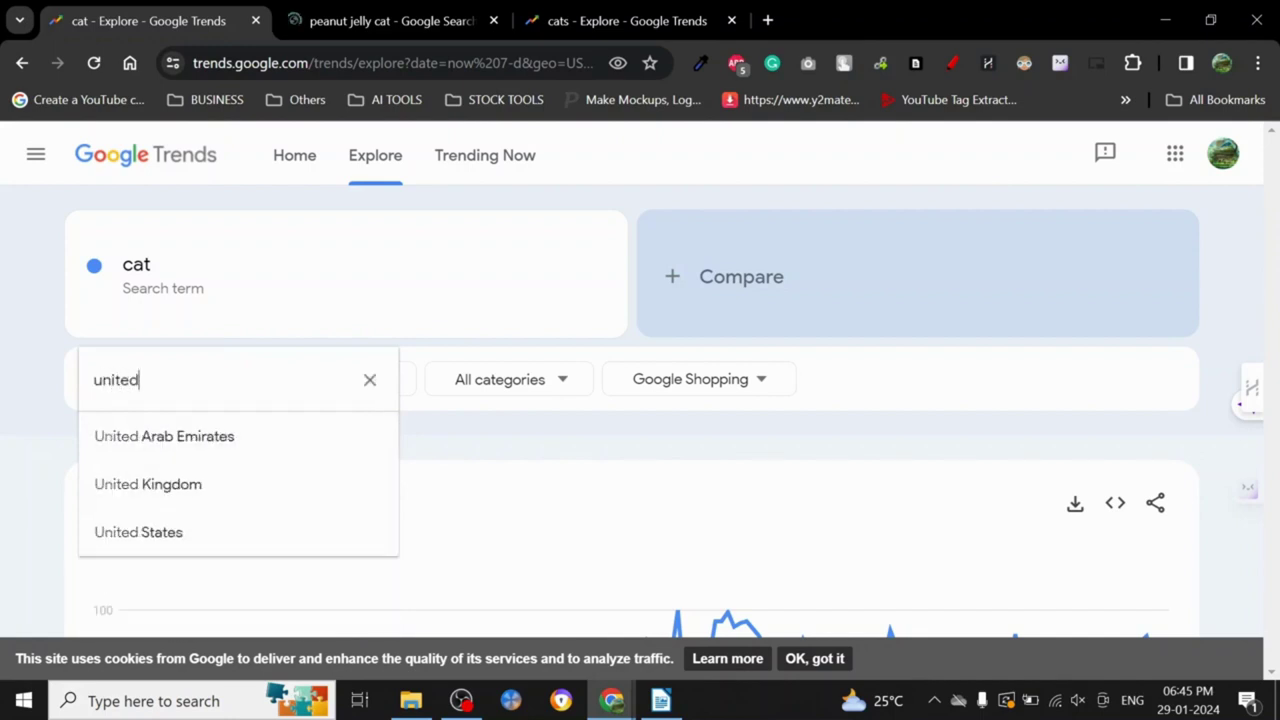
click(374, 544)
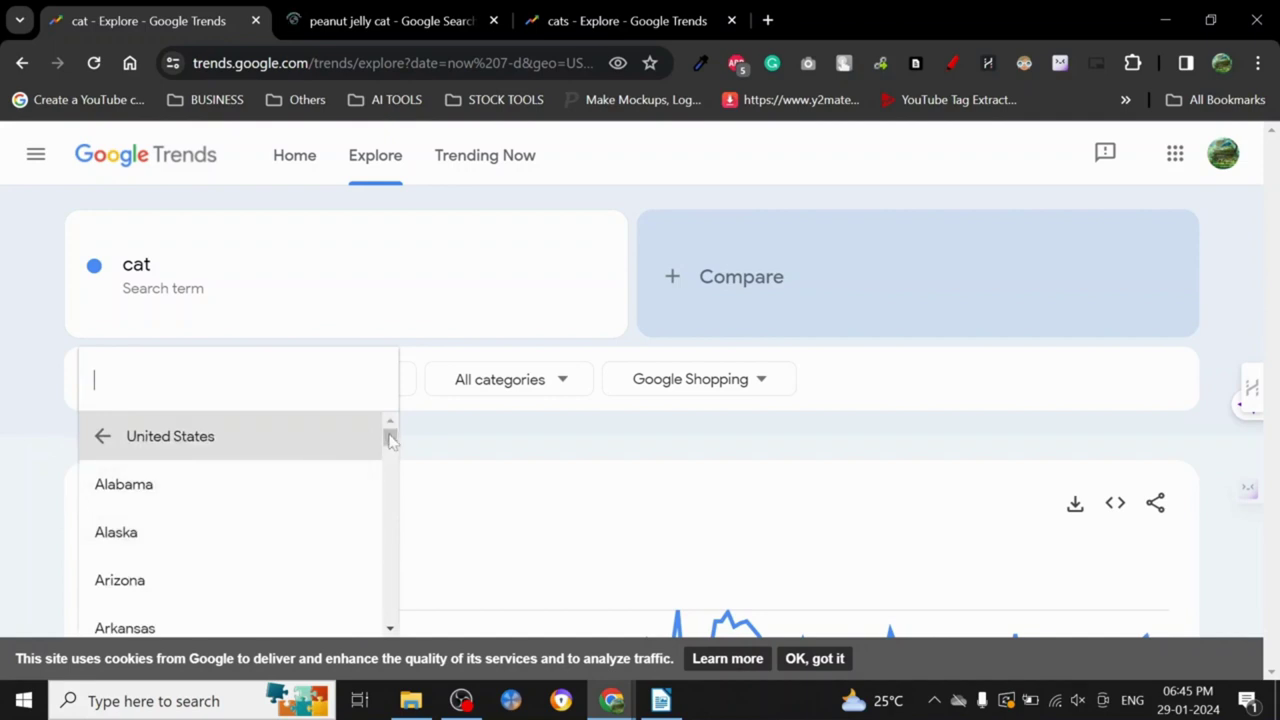
scroll(393, 460, down, 1)
drag(393, 460, 400, 551)
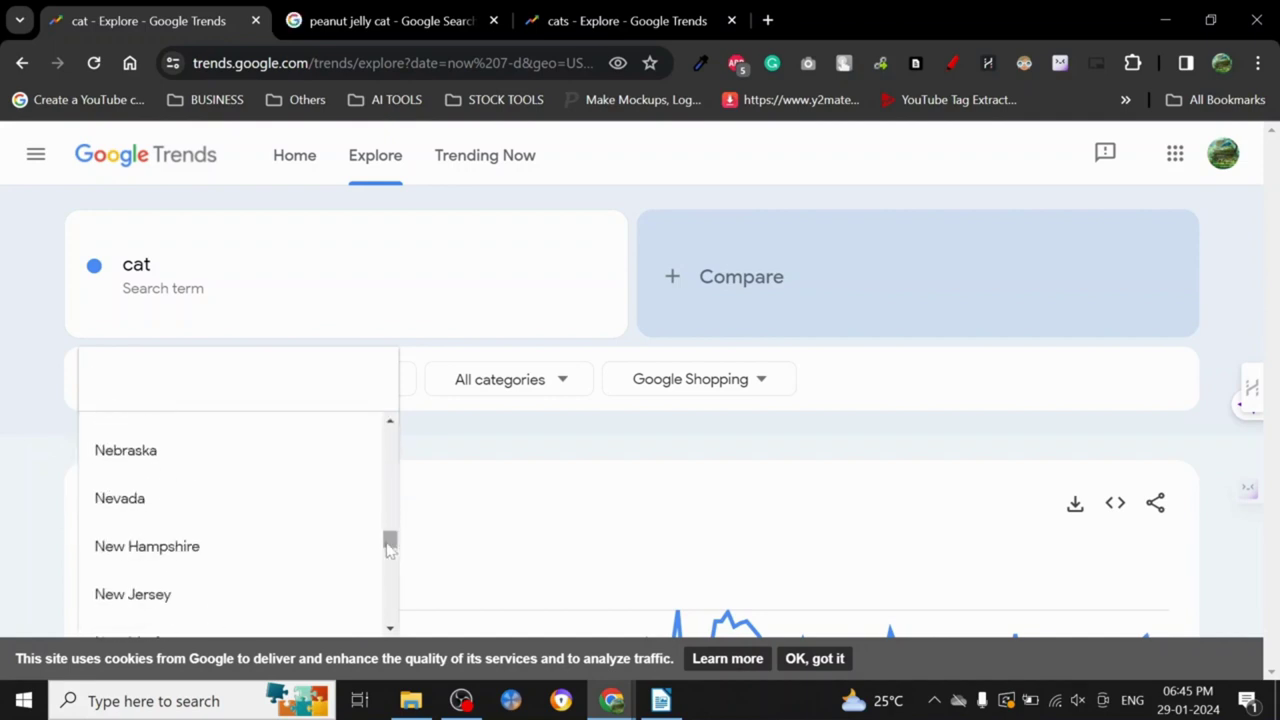
click(157, 508)
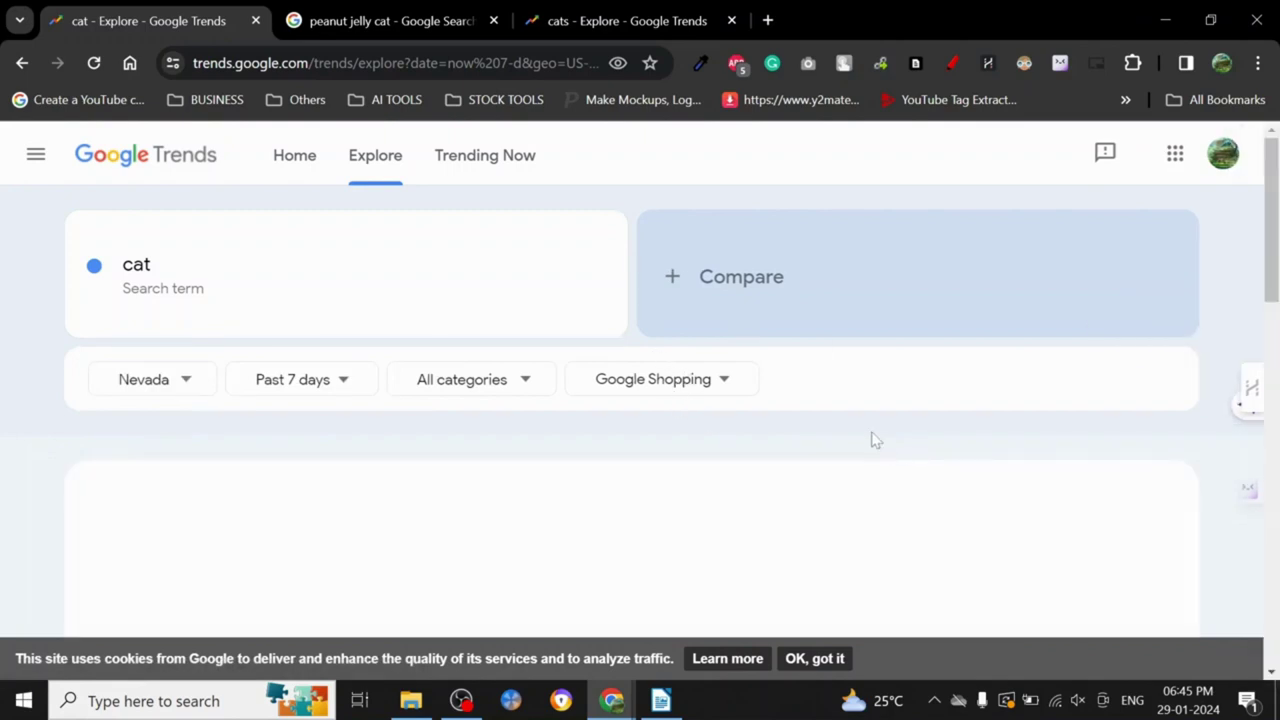
scroll(1198, 311, down, 1)
scroll(1198, 311, down, 5)
scroll(1198, 311, down, 3)
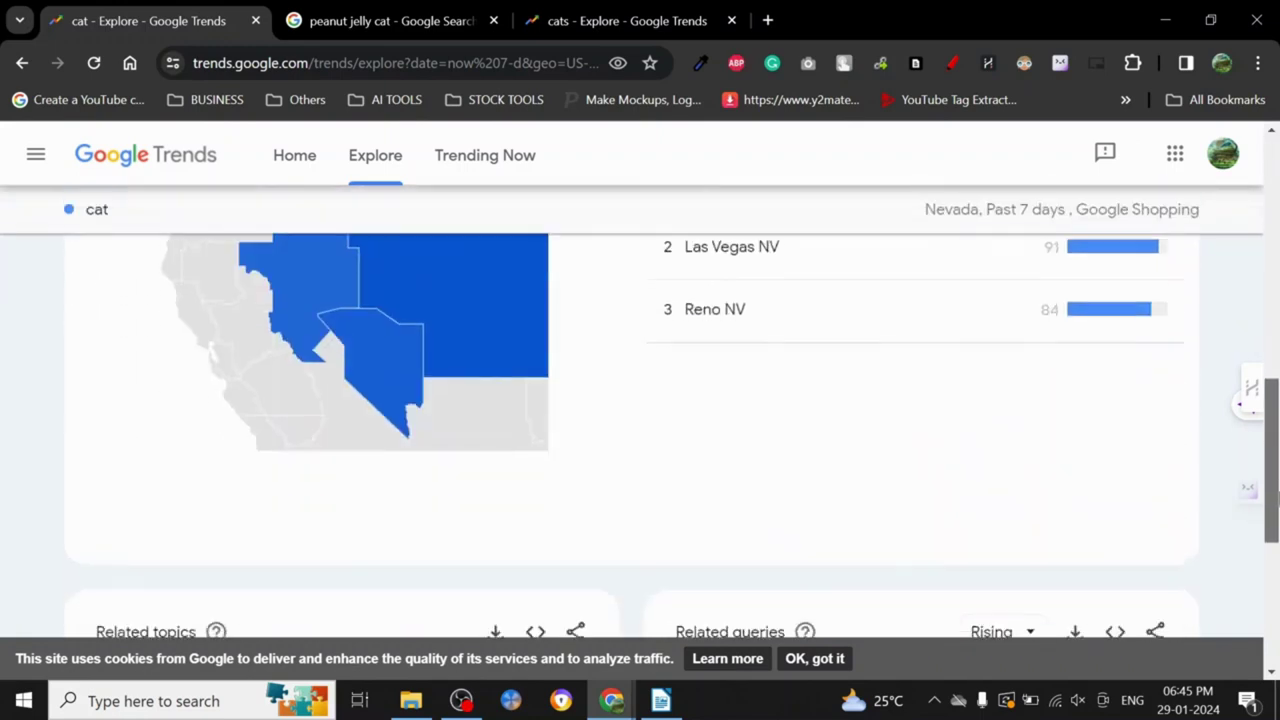
scroll(640, 400, down, 2)
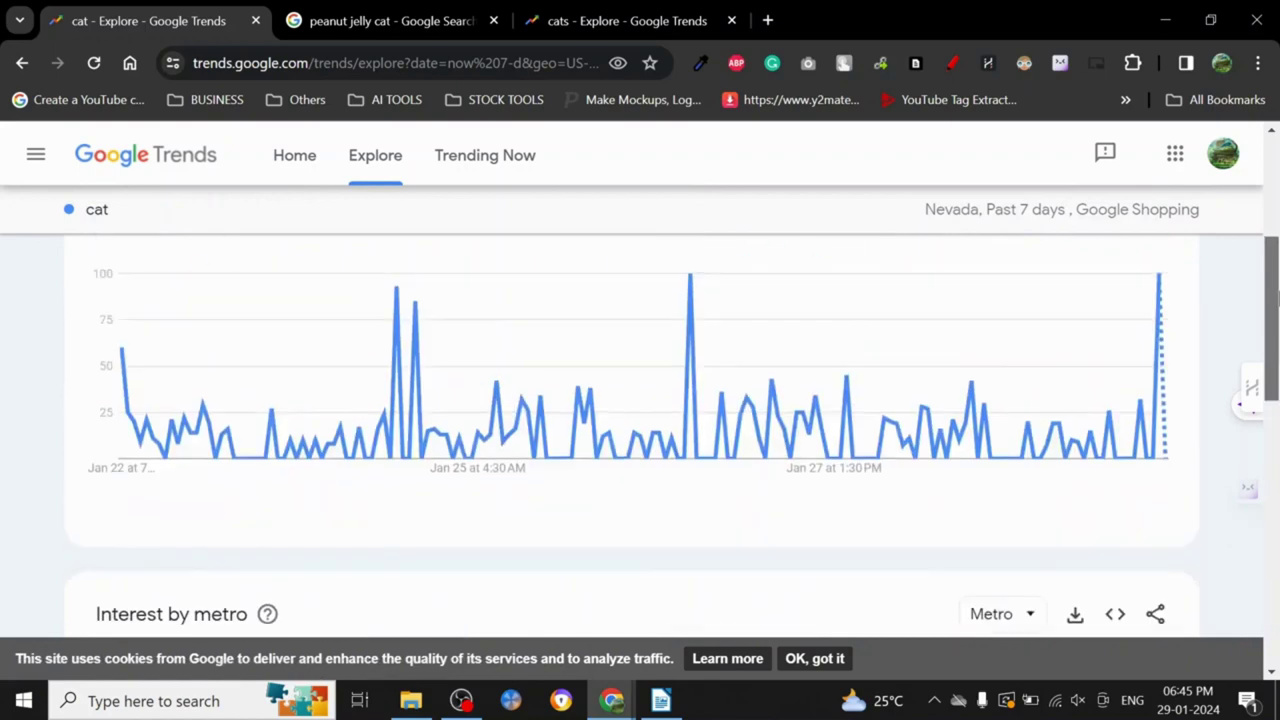
drag(1272, 534, 1275, 232)
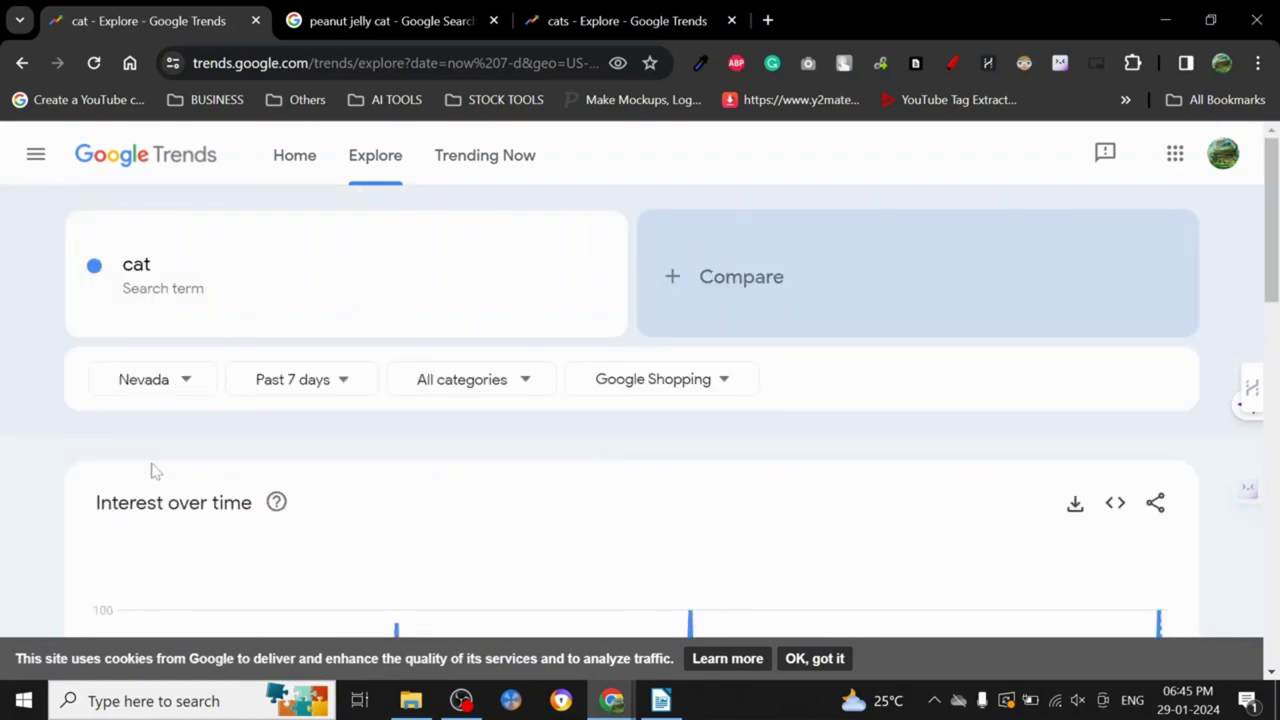
Replace the search term 'cat' with 'car'
click(136, 264)
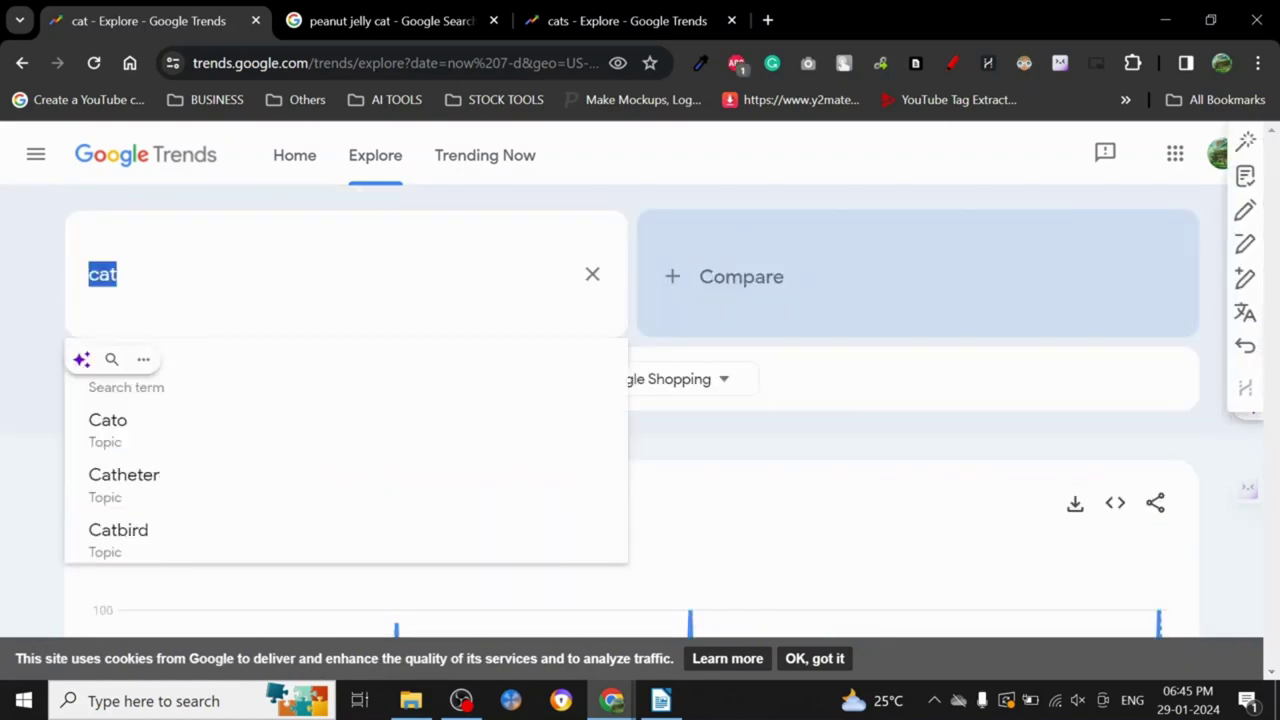
key(BackSpace)
text(ca)
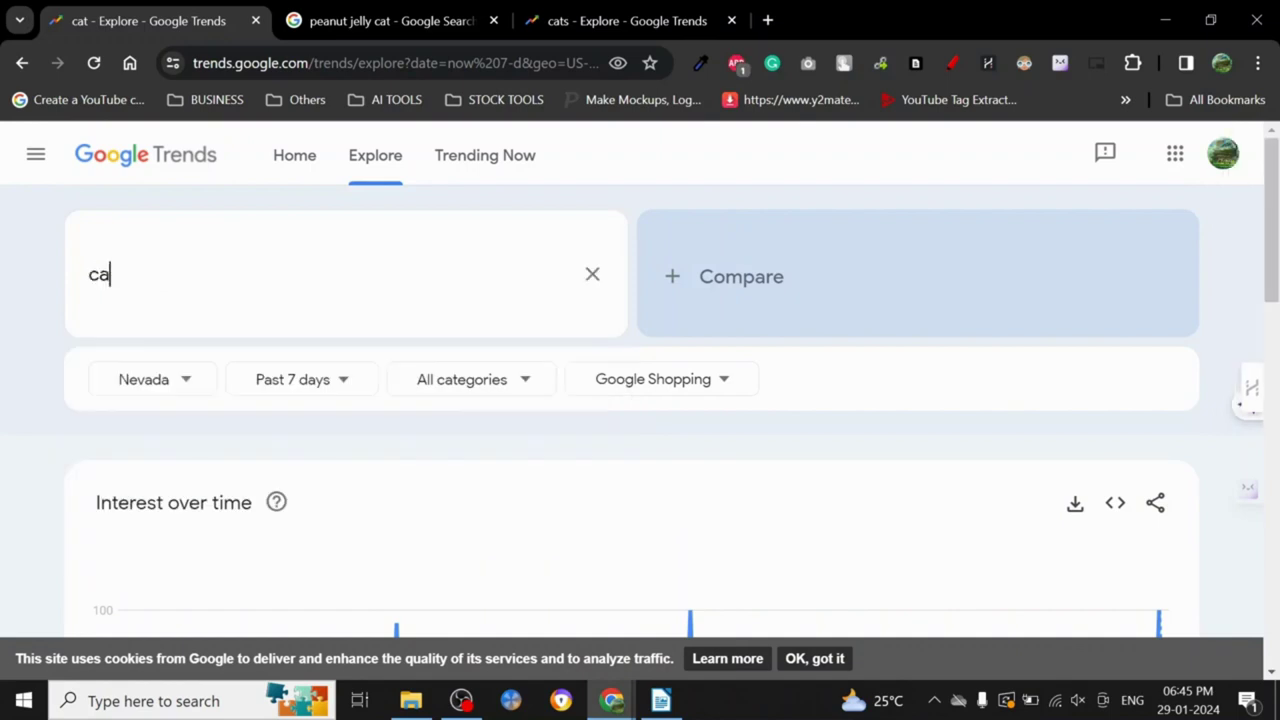
text(r)
key(Return)
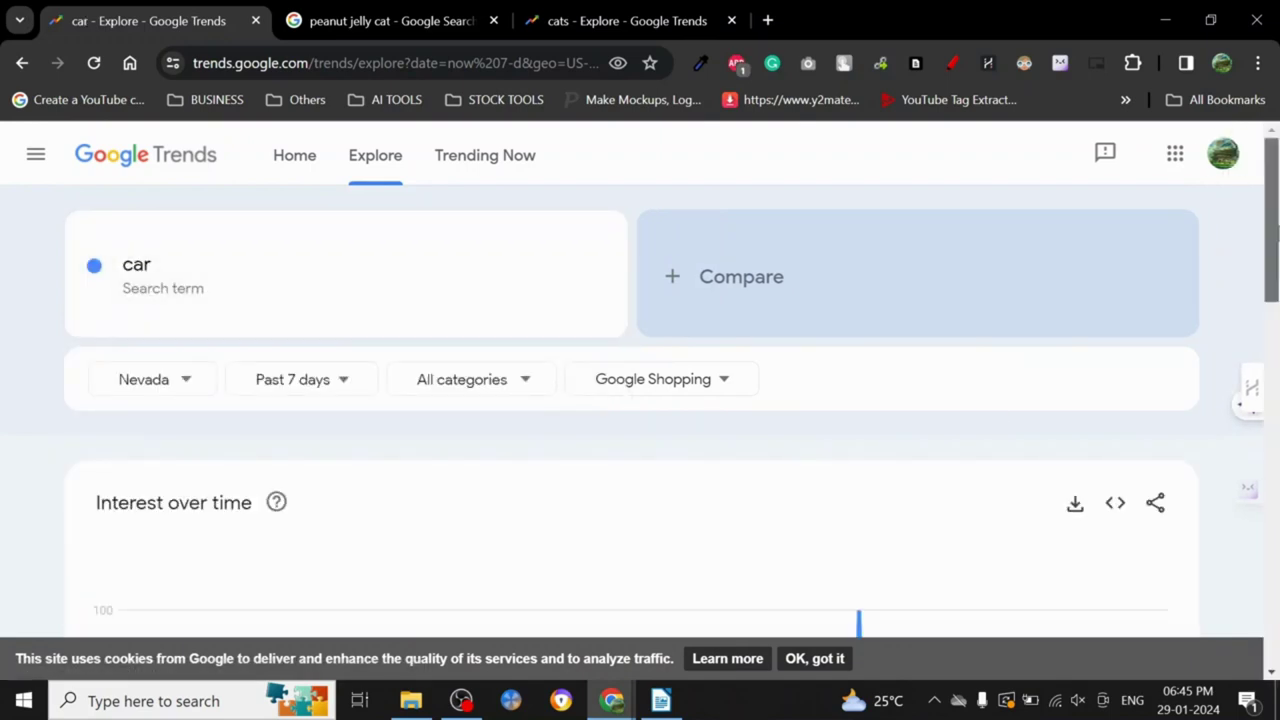
Scroll the car results to check rising queries like fire extinguisher and dashcam
click(1275, 390)
scroll(1265, 400, down, 5)
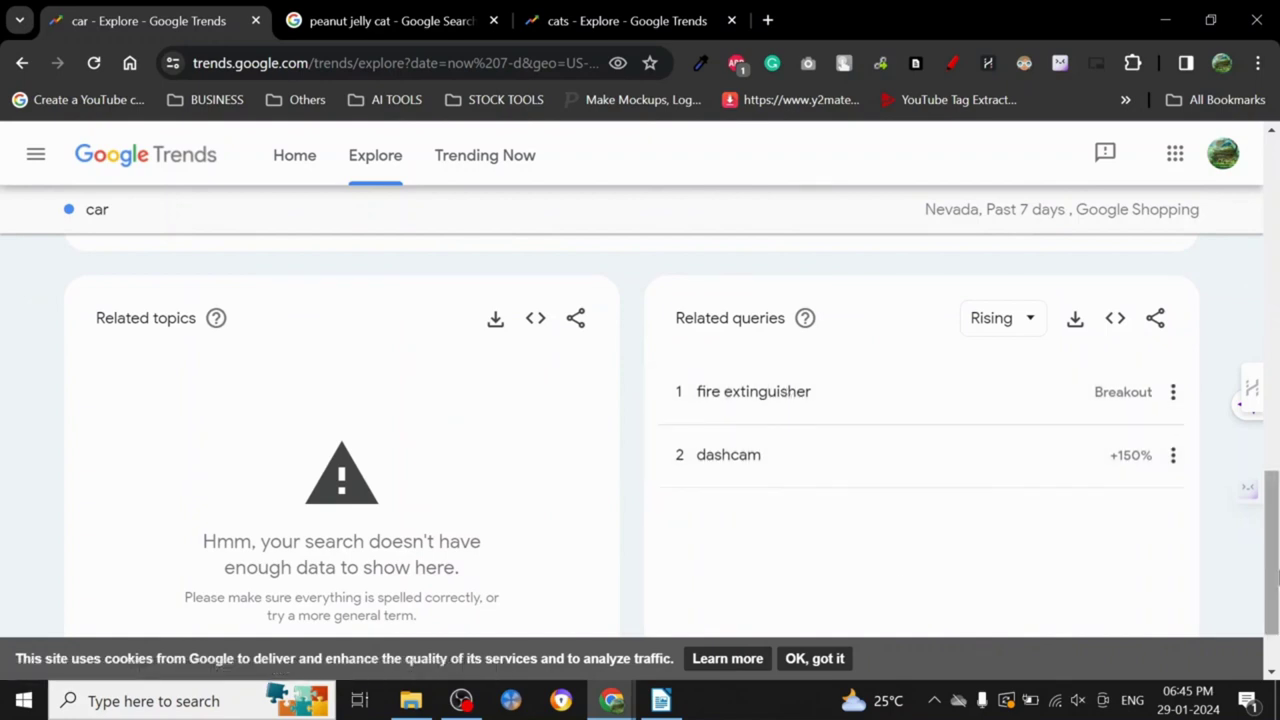
scroll(1272, 615, down, 1)
scroll(1272, 615, up, 2)
scroll(1272, 615, up, 2)
scroll(1272, 615, up, 4)
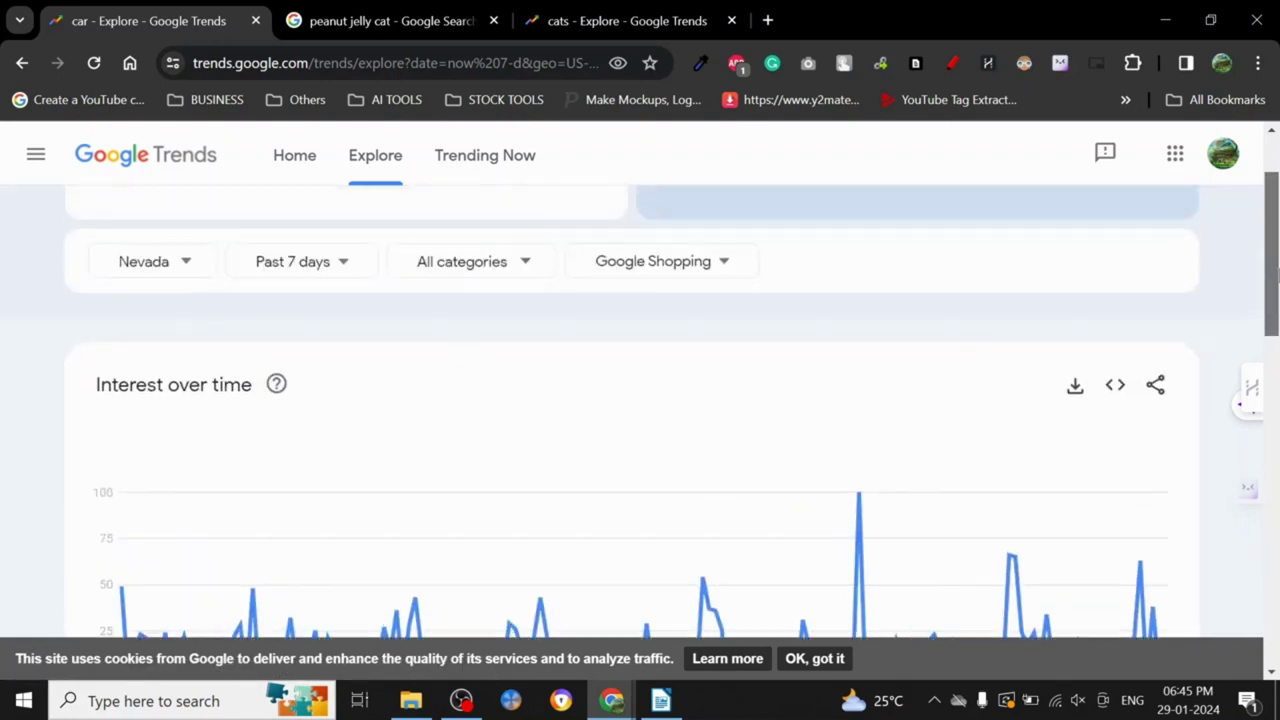
scroll(648, 343, up, 2)
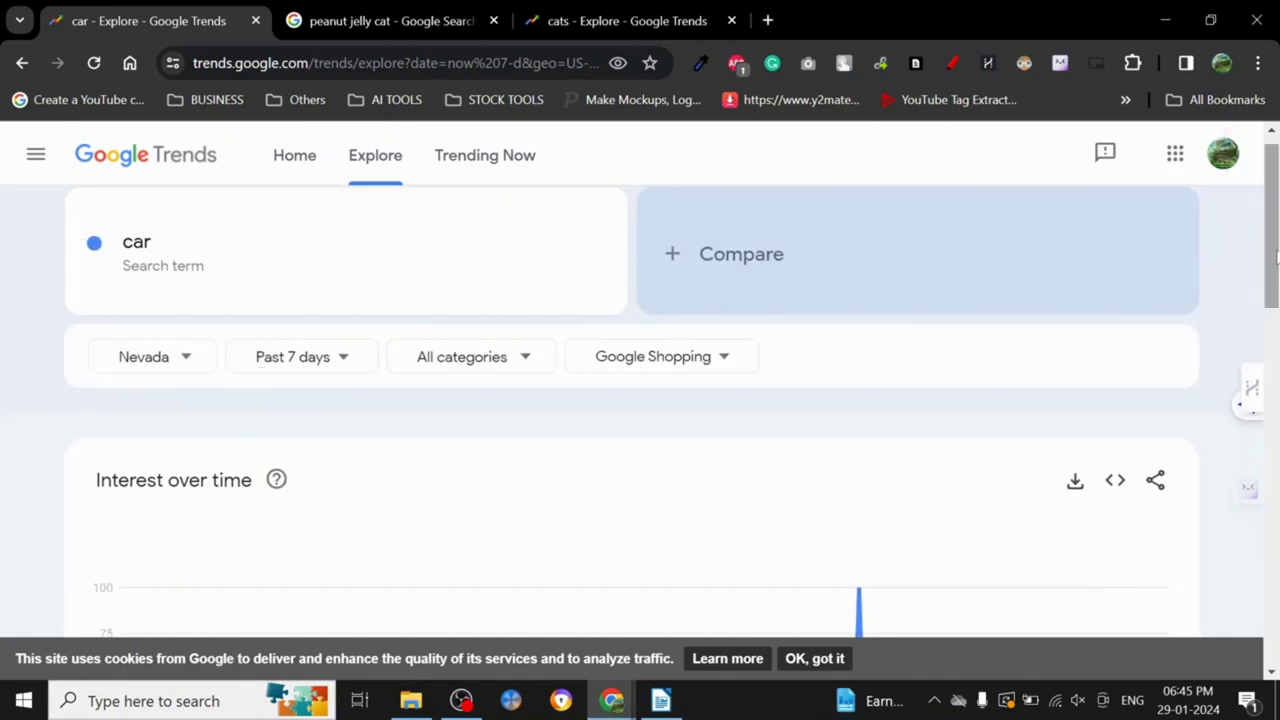
scroll(1272, 560, down, 5)
scroll(1272, 560, down, 4)
scroll(1273, 557, down, 1)
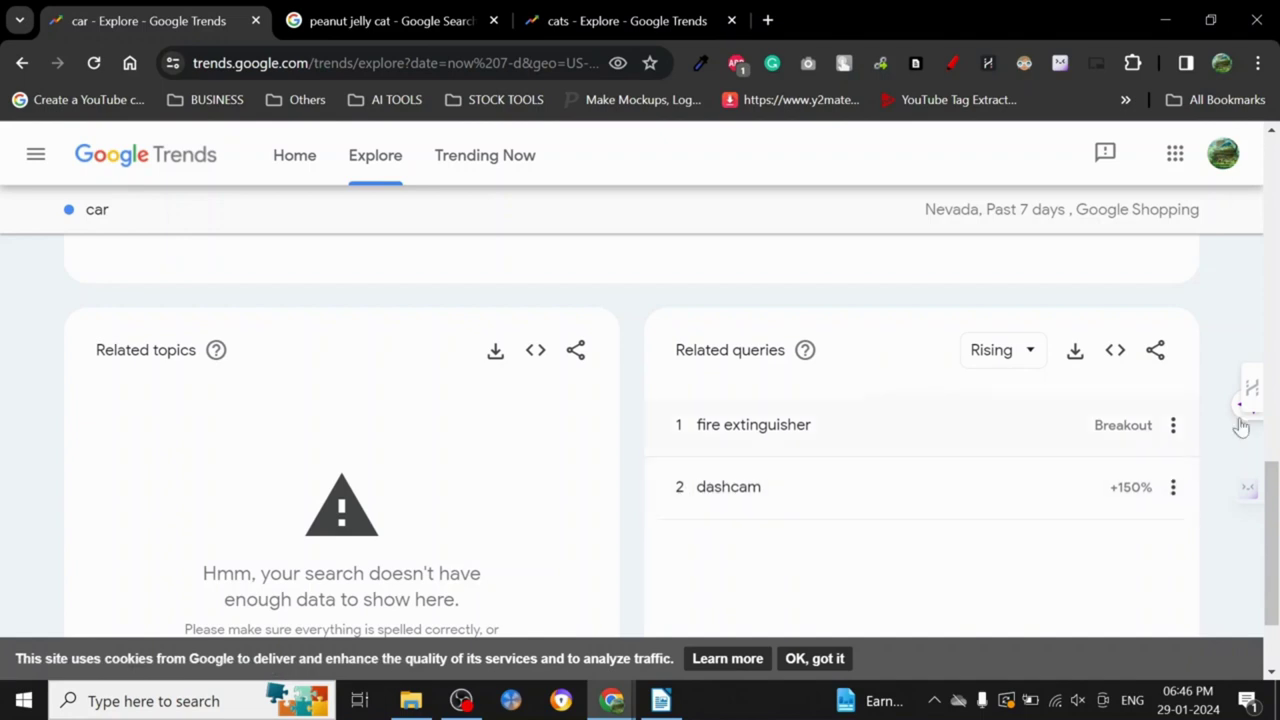
click(1272, 190)
scroll(1272, 190, up, 5)
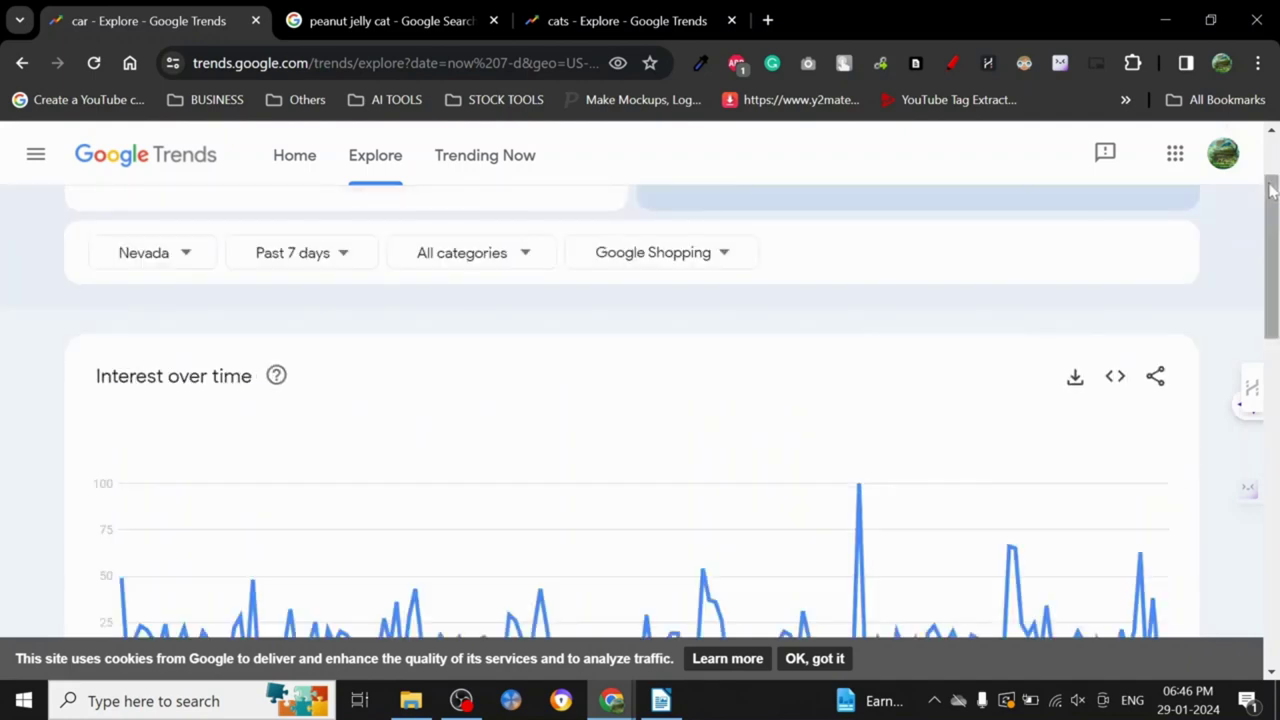